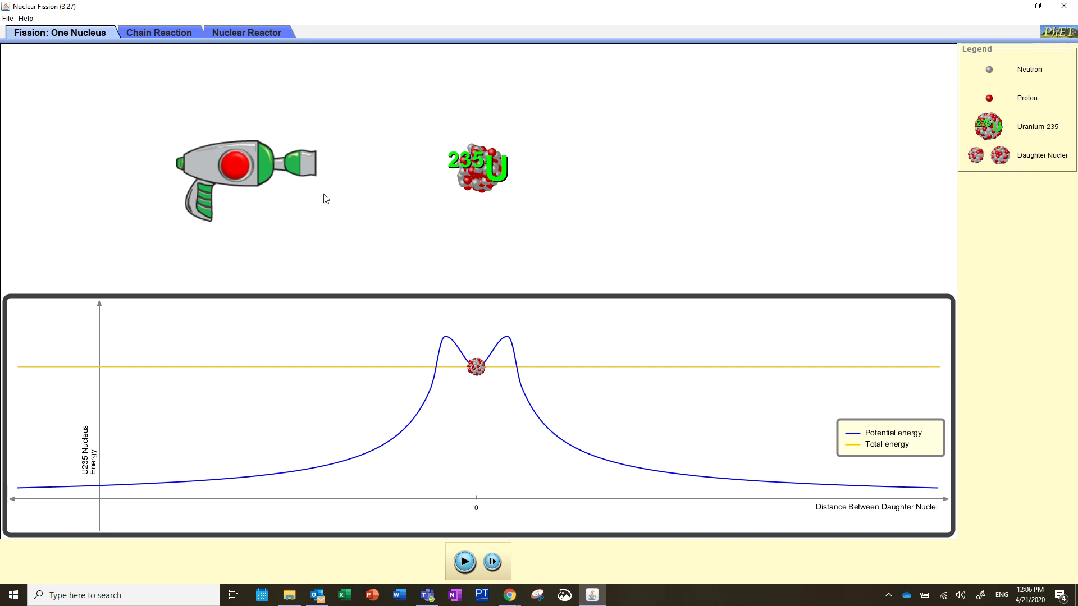
# Step: Fire a neutron at the U-235 nucleus, run the simulation, and reset to a fresh nucleus
pyautogui.click(240, 179)
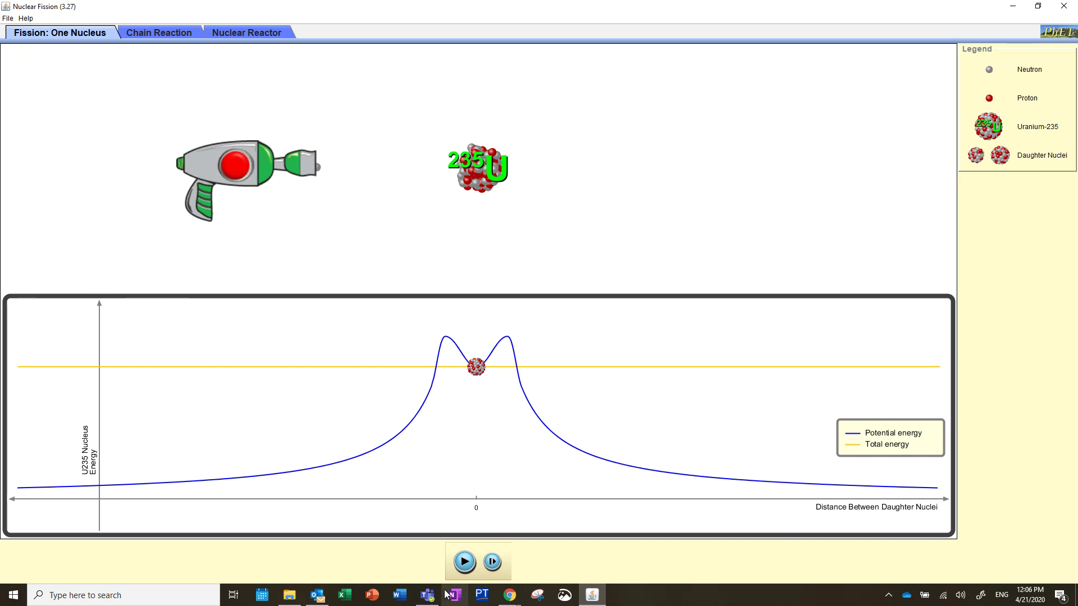
pyautogui.click(464, 563)
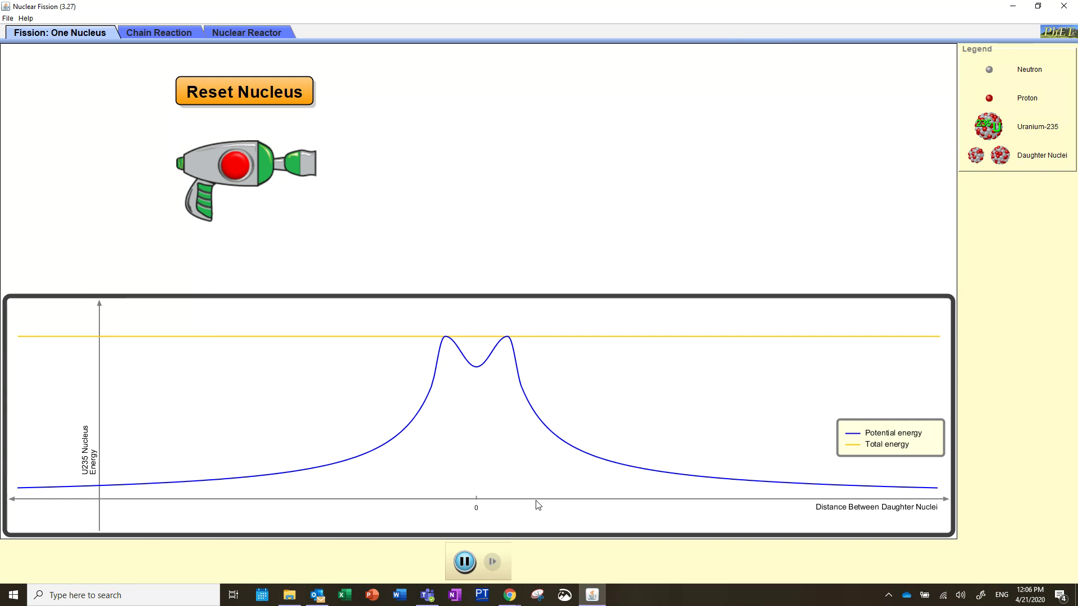
pyautogui.click(277, 102)
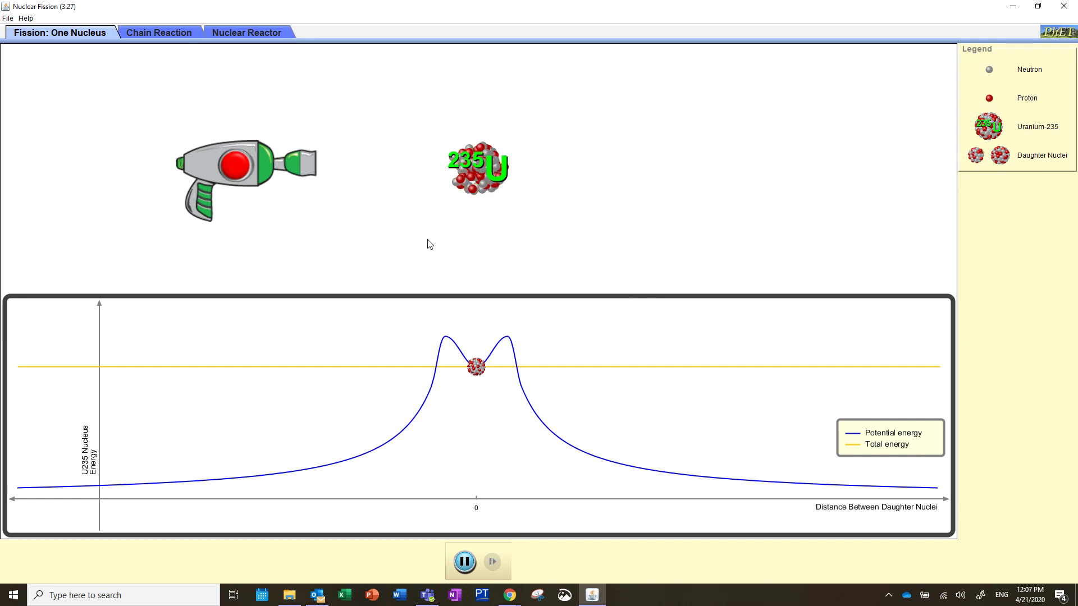
# Step: Split the U-235 nucleus three times, resetting between shots, and pause after the last fission
pyautogui.click(241, 171)
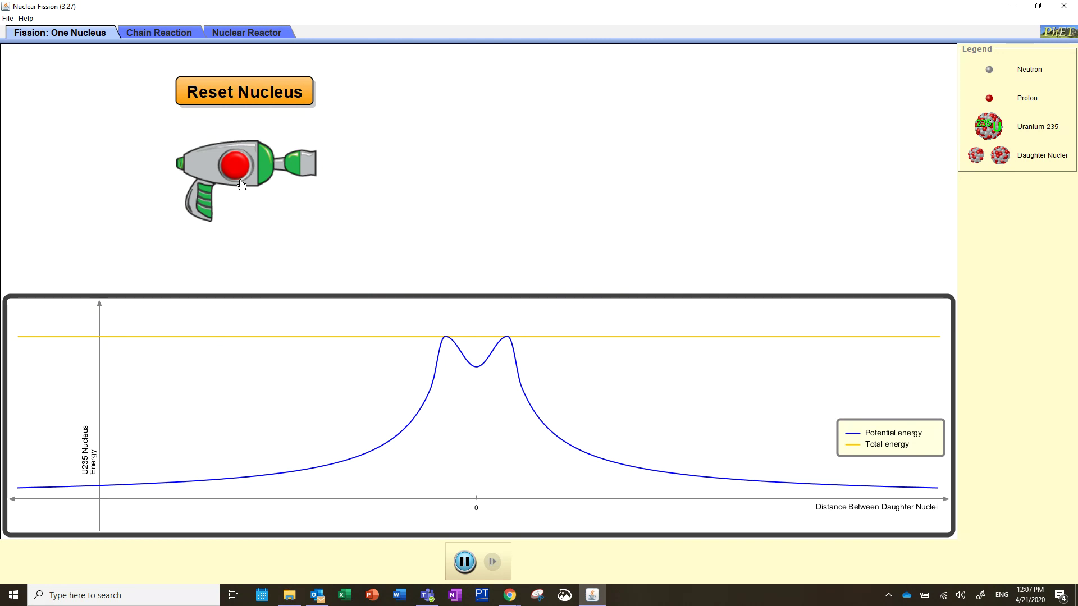
pyautogui.click(251, 101)
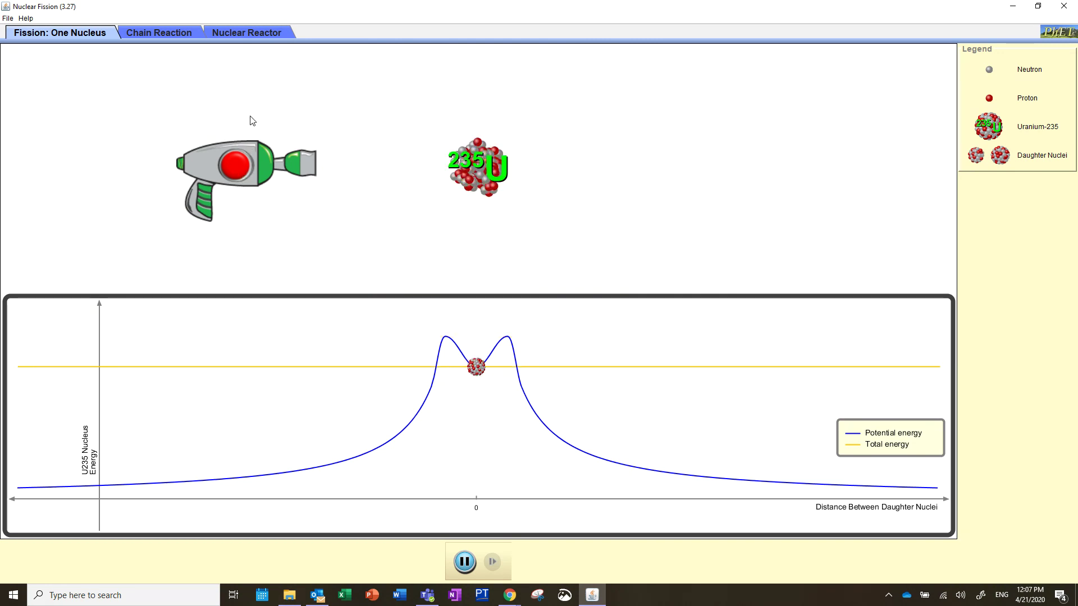
pyautogui.click(244, 167)
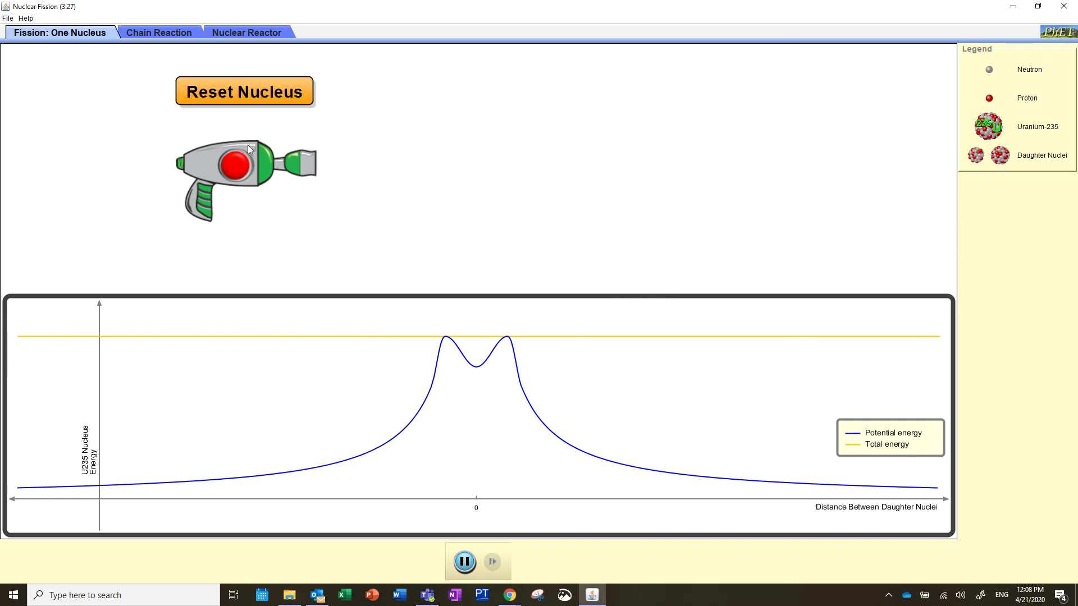
pyautogui.click(259, 104)
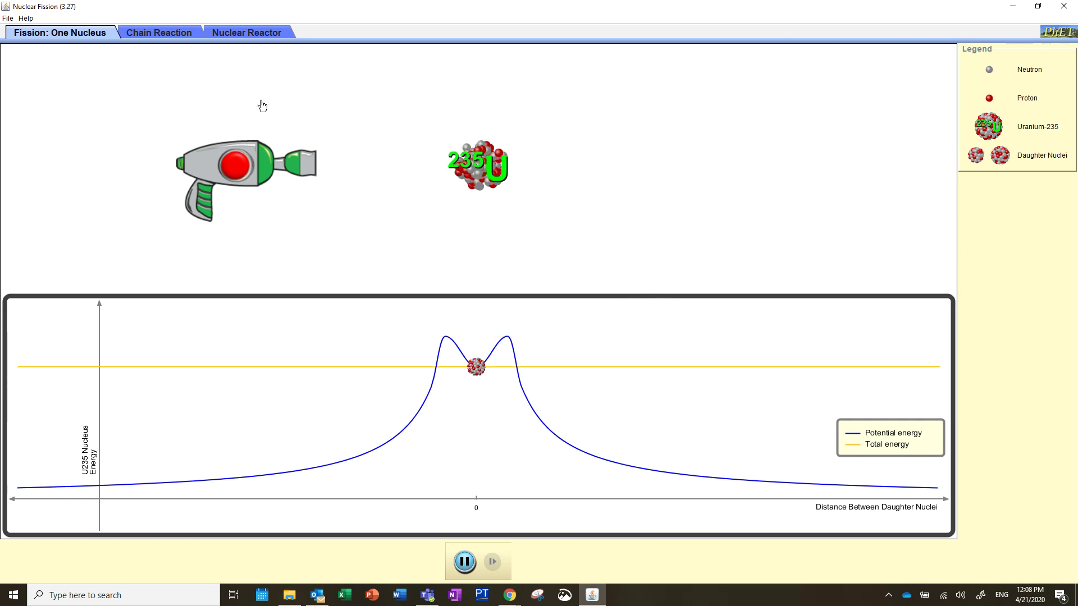
pyautogui.click(235, 171)
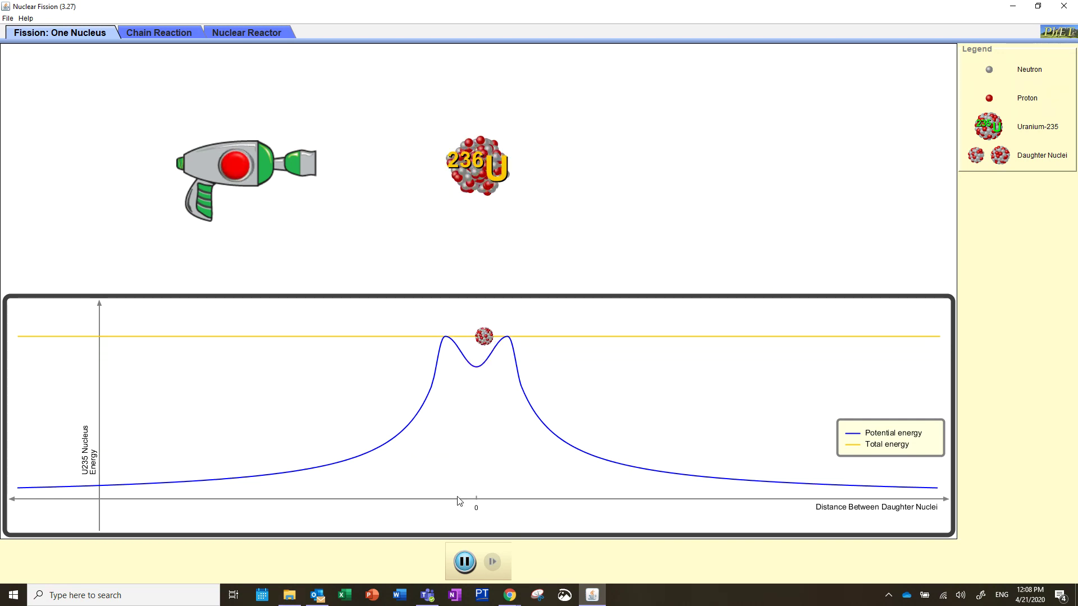
pyautogui.click(470, 561)
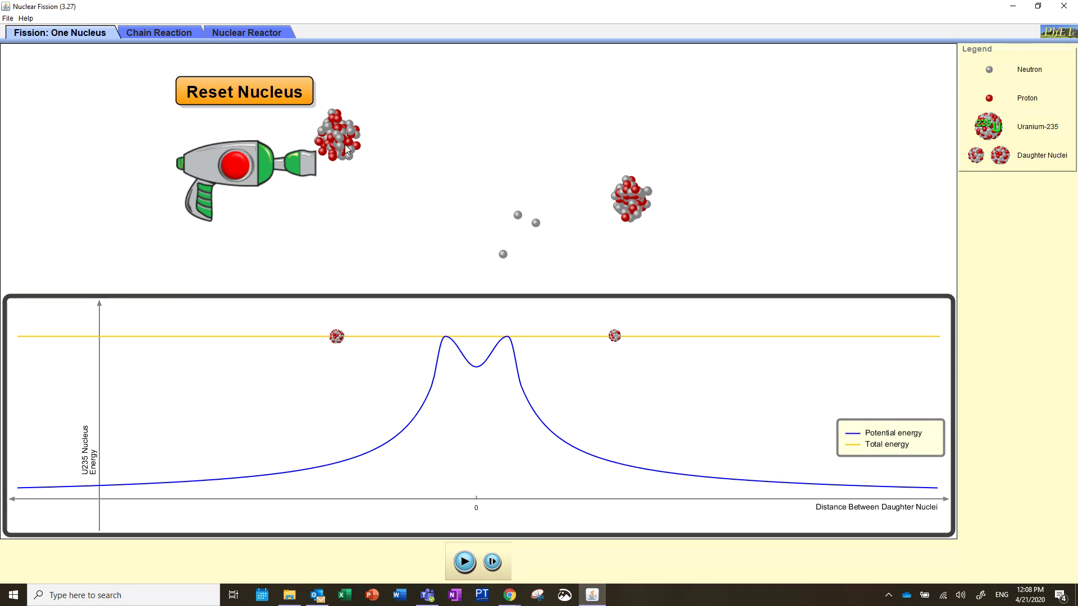
# Step: Switch to the Chain Reaction scene and fill the chamber with 84 U-235 nuclei
pyautogui.click(173, 37)
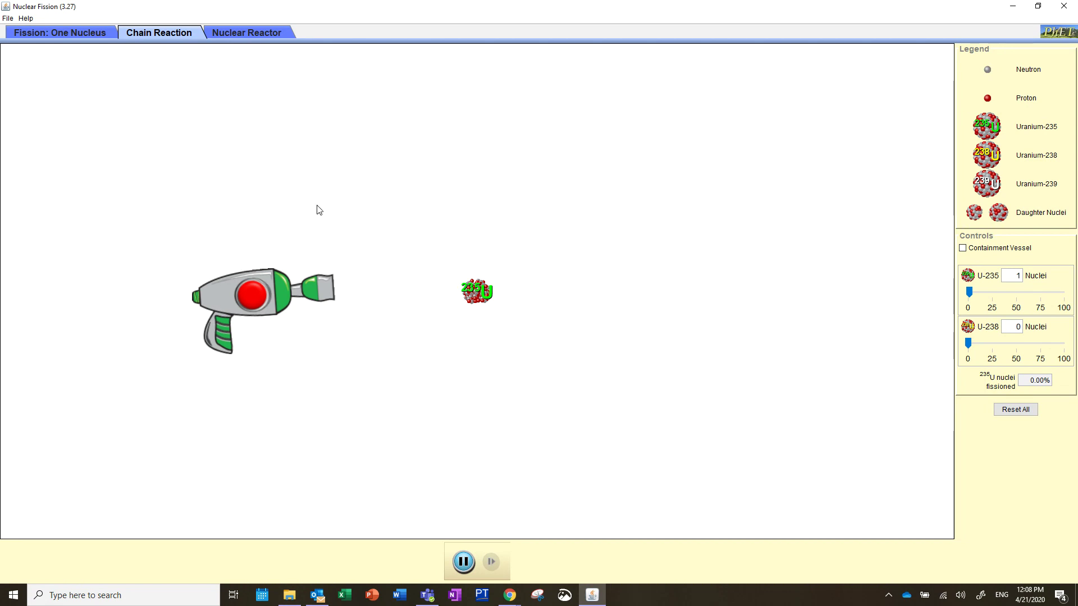
pyautogui.moveTo(328, 285)
pyautogui.mouseDown()
pyautogui.moveTo(329, 303)
pyautogui.moveTo(312, 258)
pyautogui.moveTo(332, 318)
pyautogui.moveTo(334, 292)
pyautogui.mouseUp()
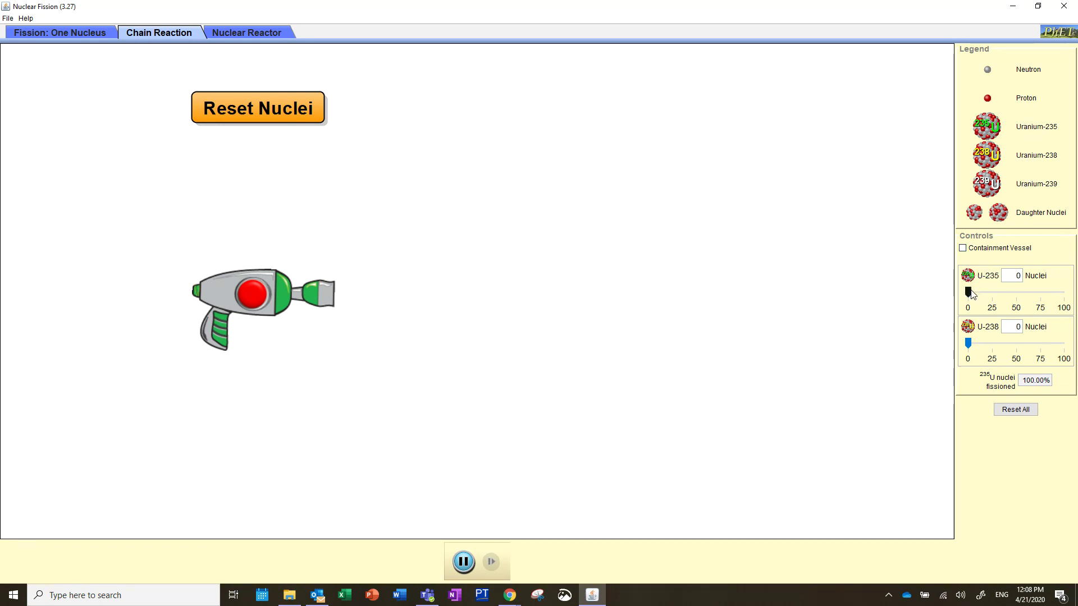
pyautogui.moveTo(969, 293); pyautogui.dragTo(1048, 295)
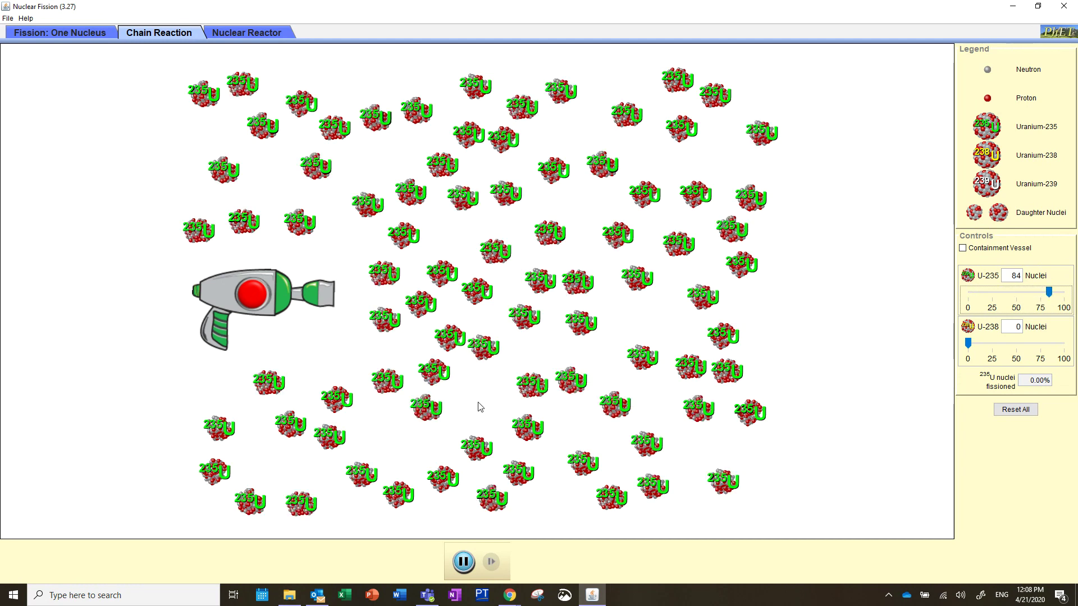
# Step: Fire a neutron to start the chain reaction, then angle the gun up to split the last nucleus
pyautogui.click(260, 298)
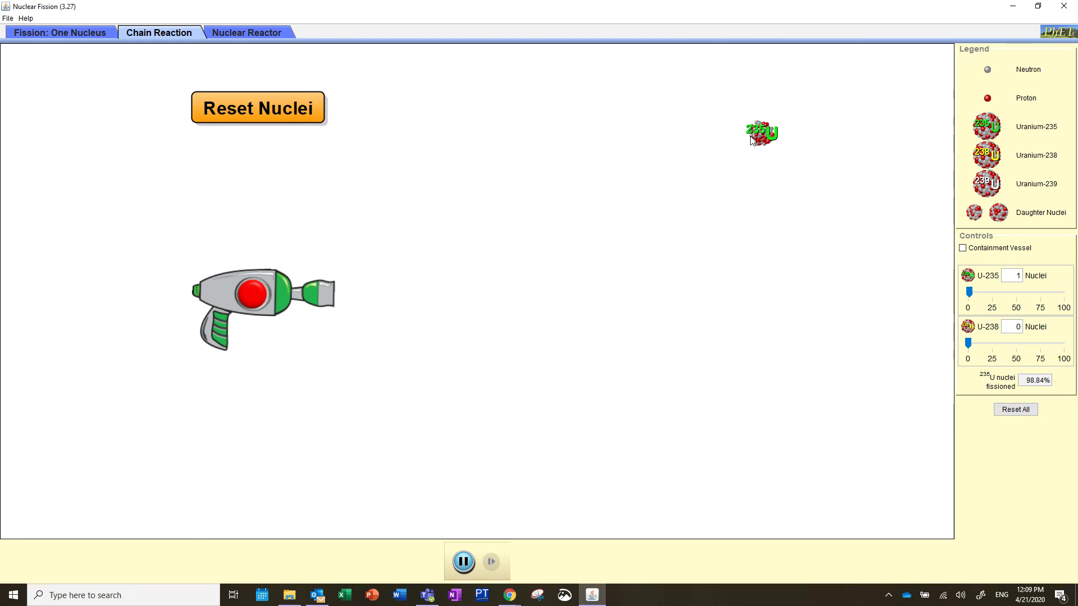
pyautogui.moveTo(321, 295); pyautogui.dragTo(312, 275)
pyautogui.click(263, 308)
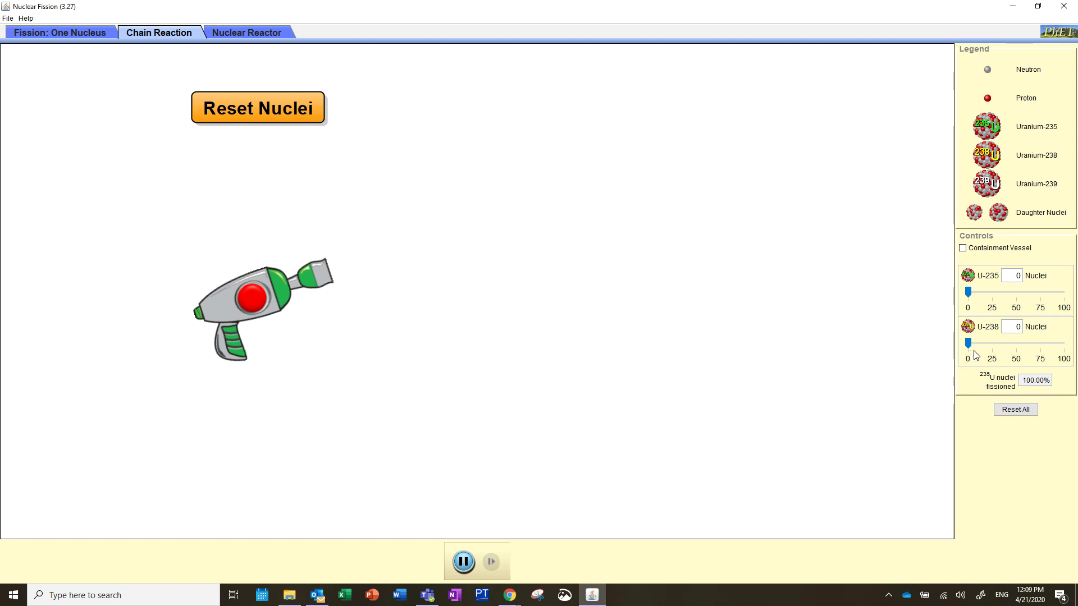
# Step: Reset the nuclei, add 49 U-238 to the 84 U-235, and fire with the gun aimed horizontally
pyautogui.click(251, 104)
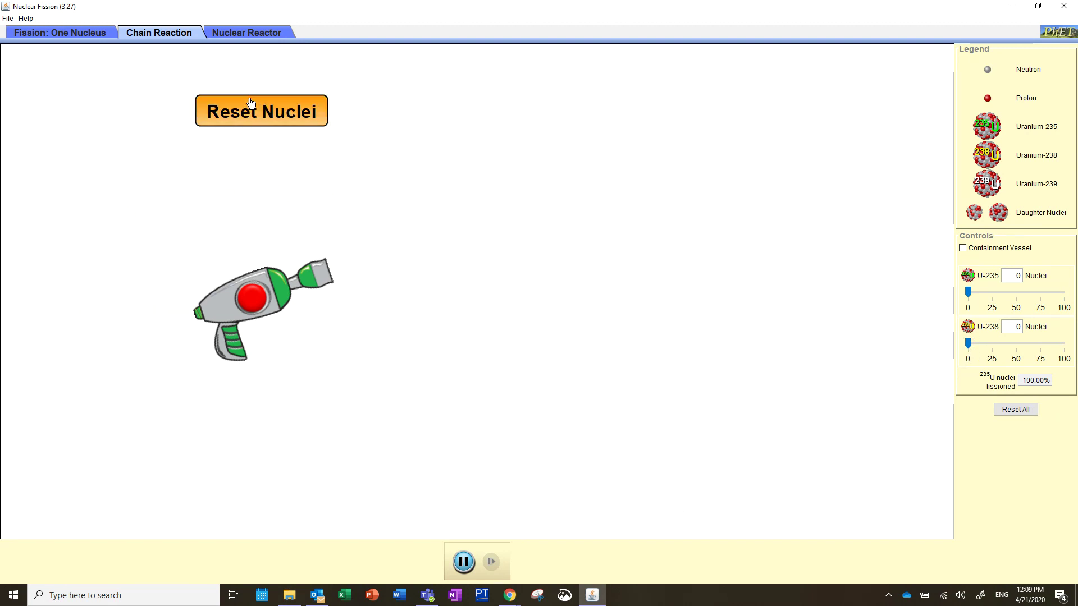
pyautogui.moveTo(967, 343); pyautogui.dragTo(1022, 364)
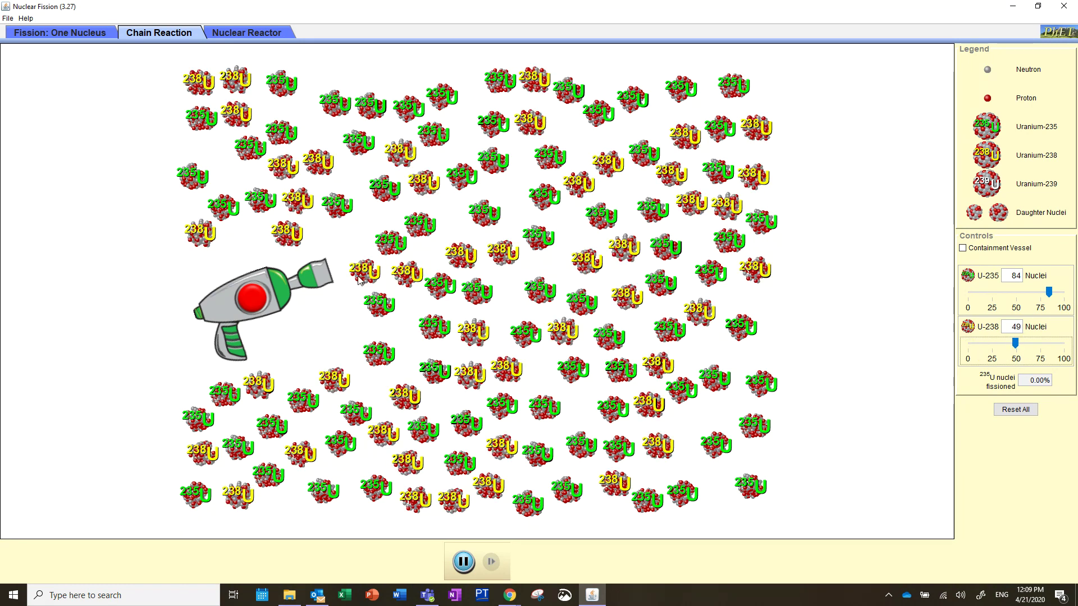
pyautogui.moveTo(319, 271); pyautogui.dragTo(324, 281)
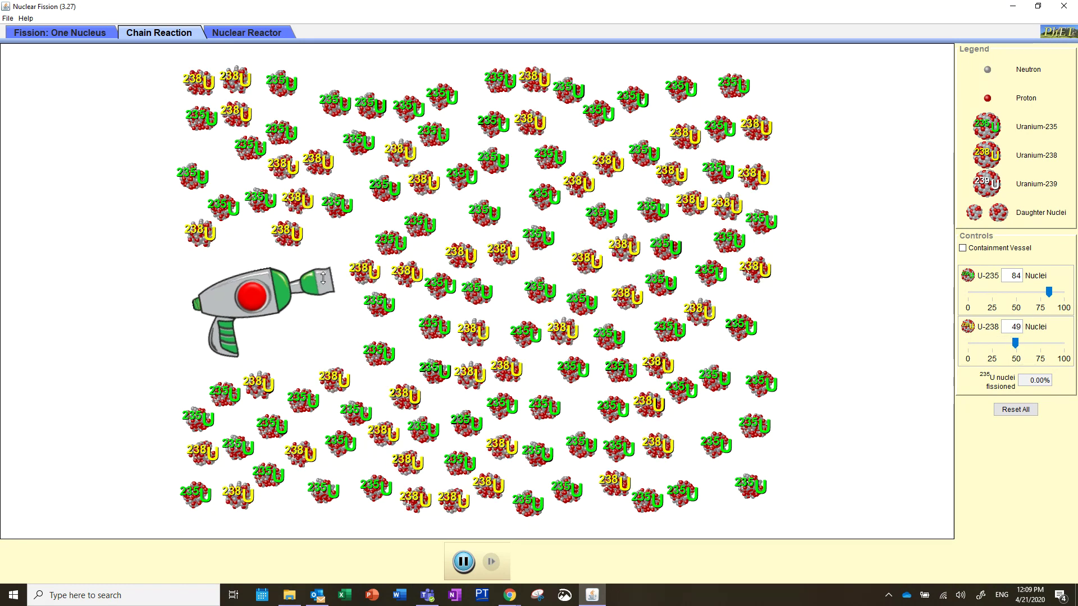
pyautogui.click(262, 296)
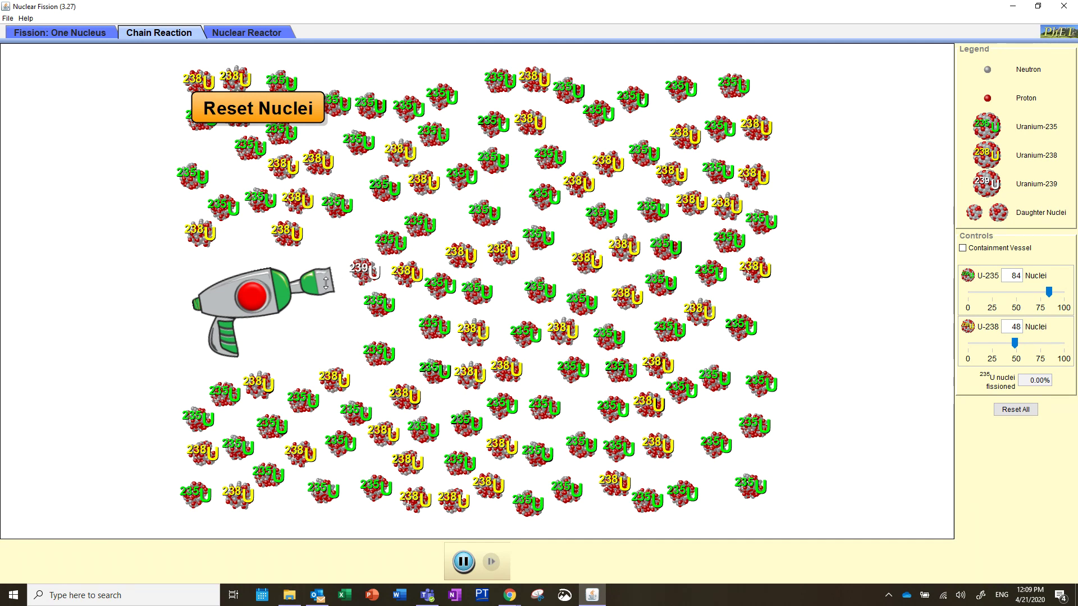
pyautogui.moveTo(326, 284); pyautogui.dragTo(279, 290)
pyautogui.click(269, 292)
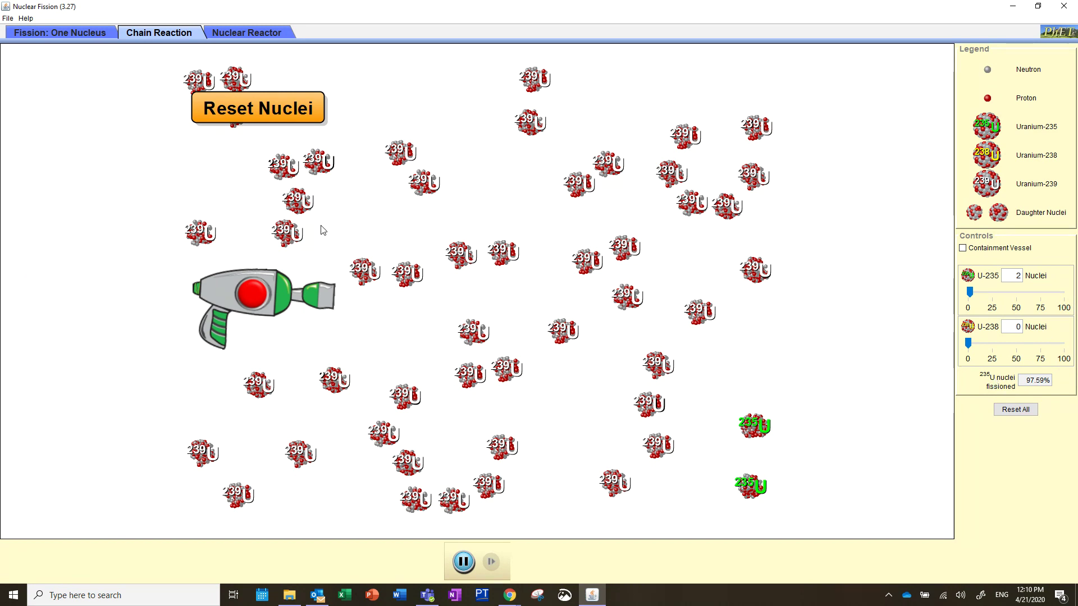
# Step: Reset the nuclei, set 100 U-235 and 0 U-238, and fire a neutron to chain-react them
pyautogui.click(253, 112)
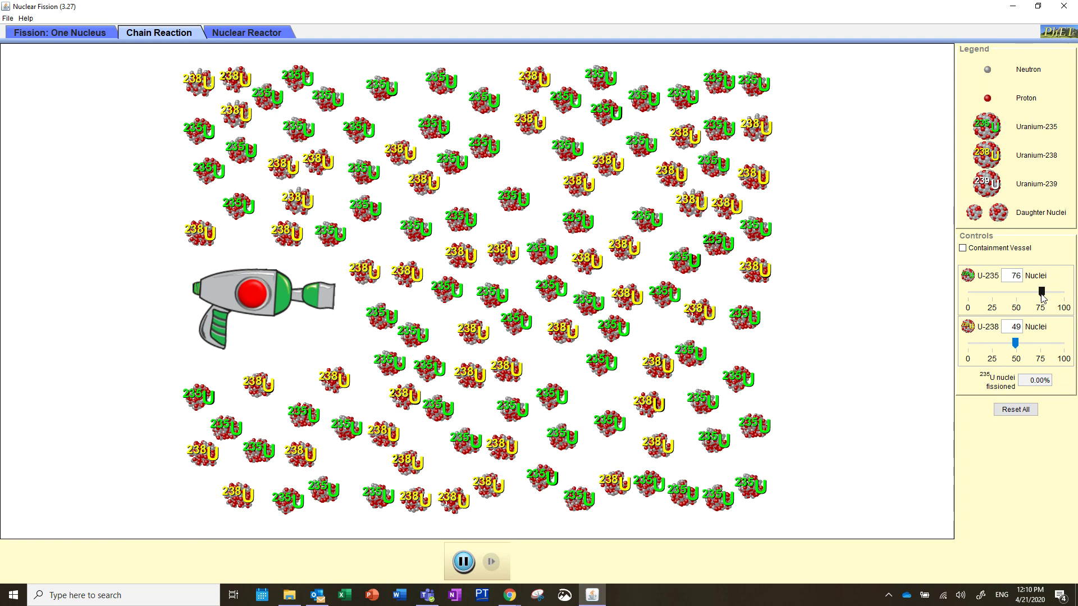
pyautogui.moveTo(1041, 292); pyautogui.dragTo(1057, 292)
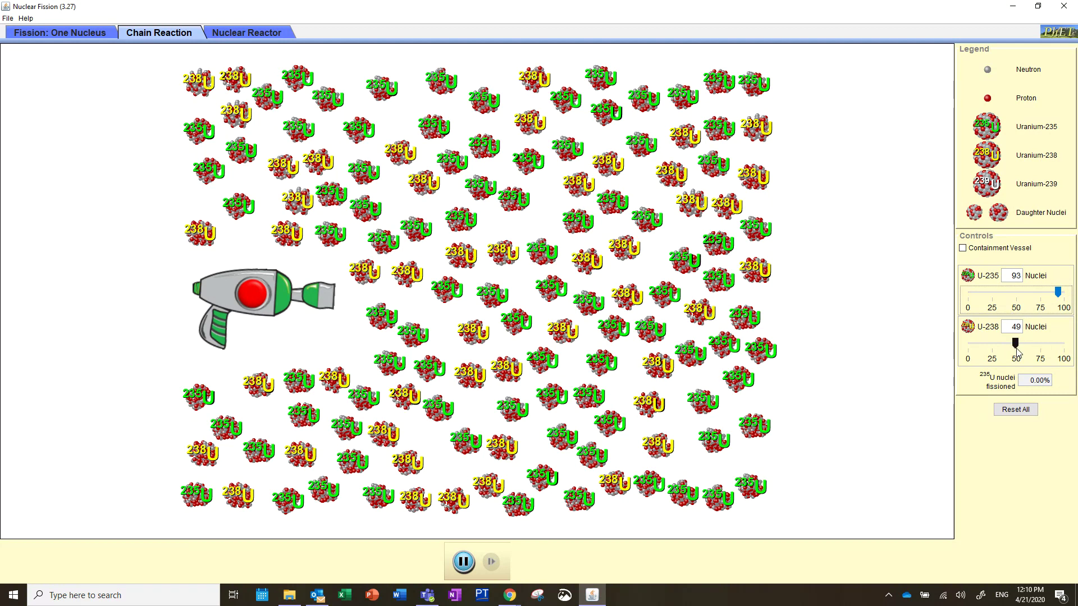
pyautogui.moveTo(1016, 350); pyautogui.dragTo(963, 351)
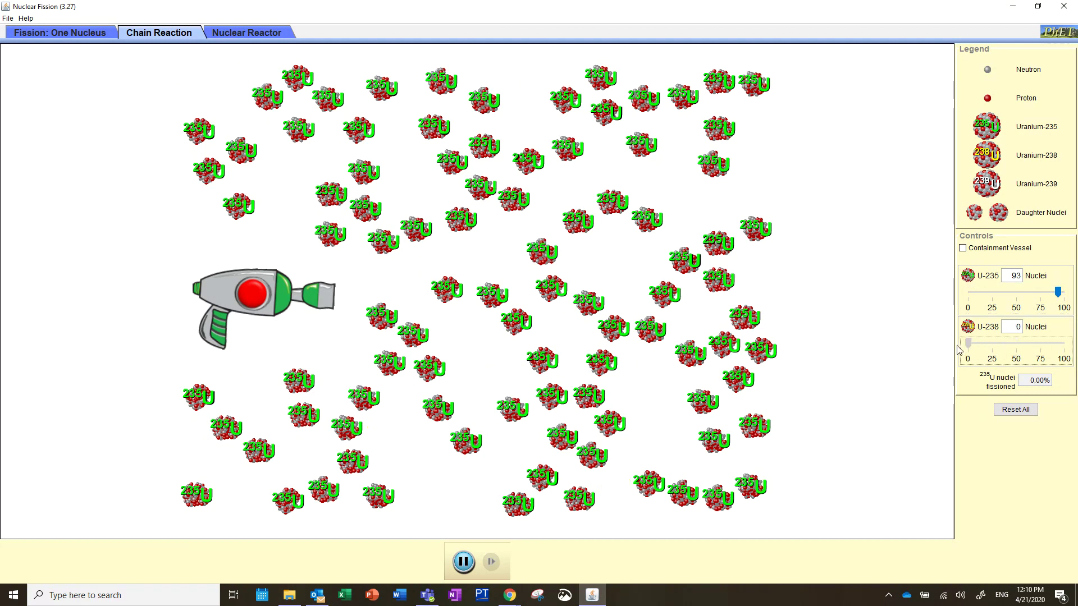
pyautogui.click(1059, 292)
pyautogui.moveTo(1059, 292); pyautogui.dragTo(1065, 295)
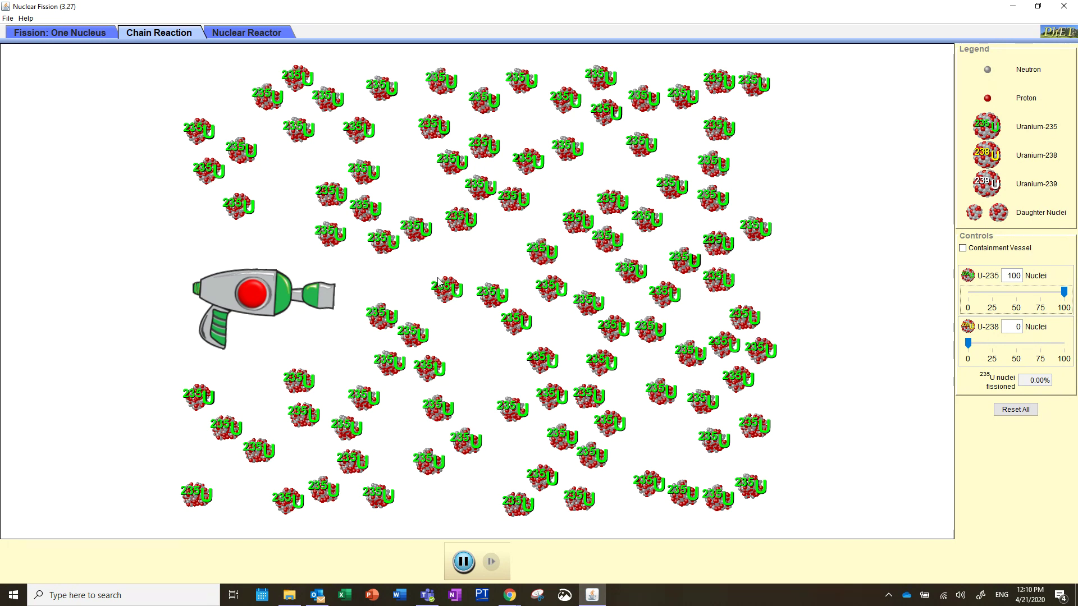
pyautogui.click(264, 298)
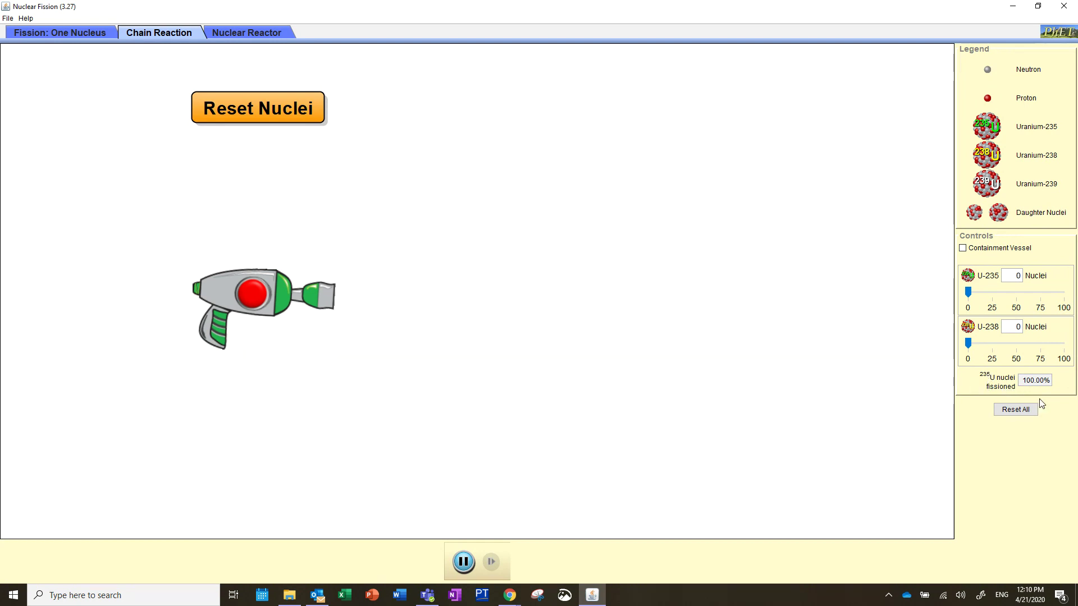
# Step: Decline Reset All, then refill the chamber with 70 U-235 and 30 U-238 nuclei
pyautogui.click(1021, 412)
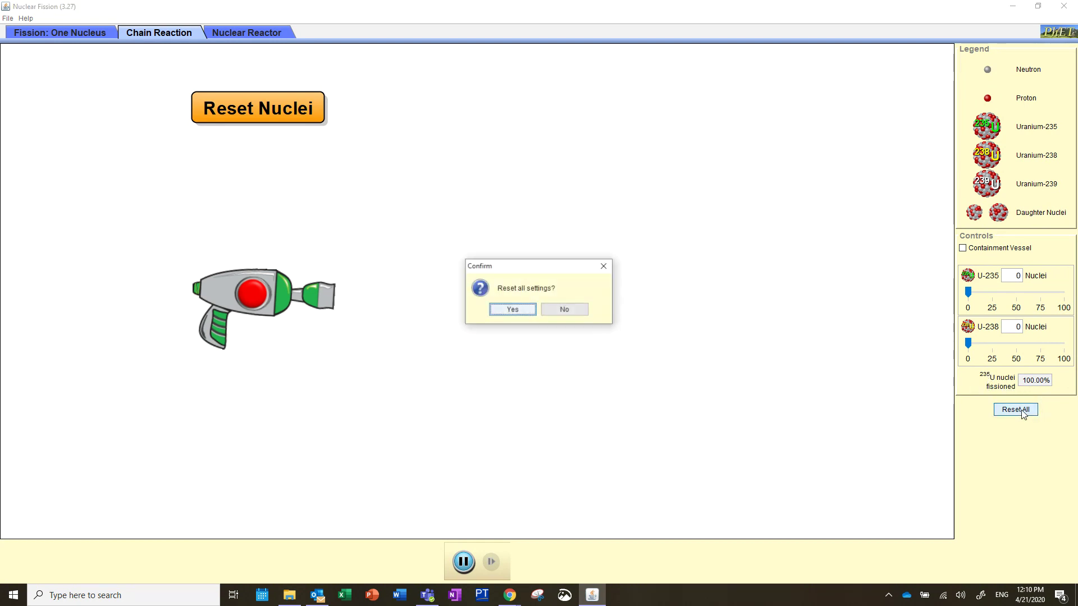
pyautogui.click(564, 310)
pyautogui.click(258, 95)
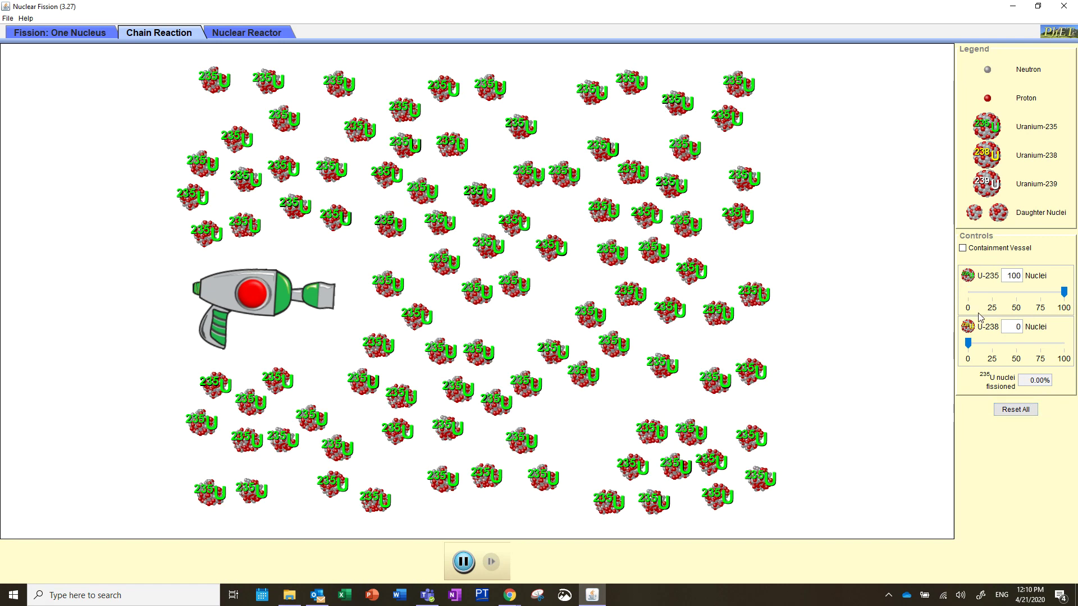
pyautogui.moveTo(1064, 292); pyautogui.dragTo(1037, 297)
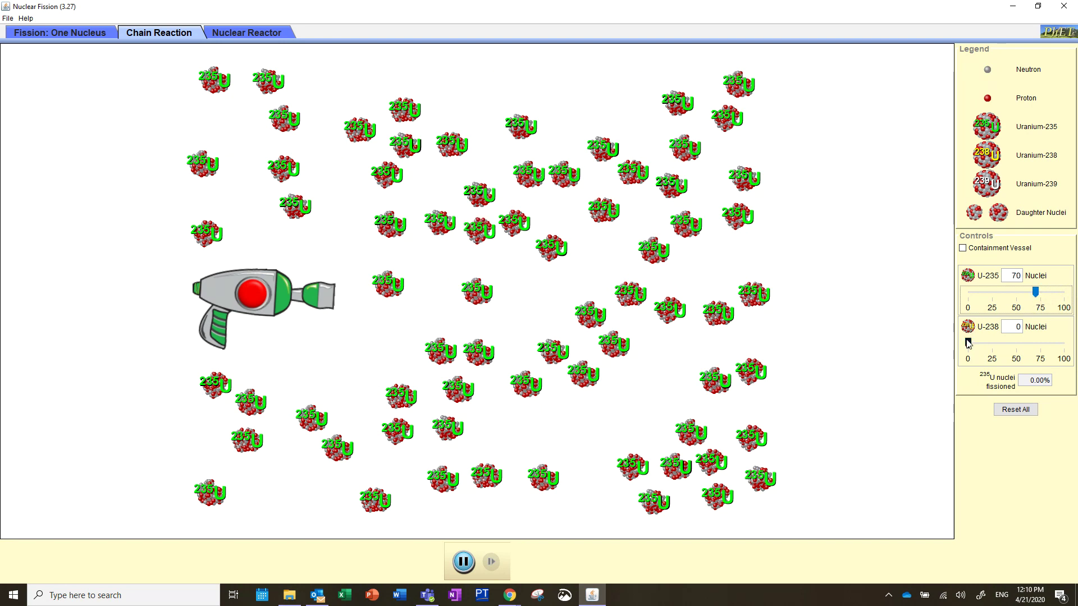
pyautogui.moveTo(968, 344); pyautogui.dragTo(997, 347)
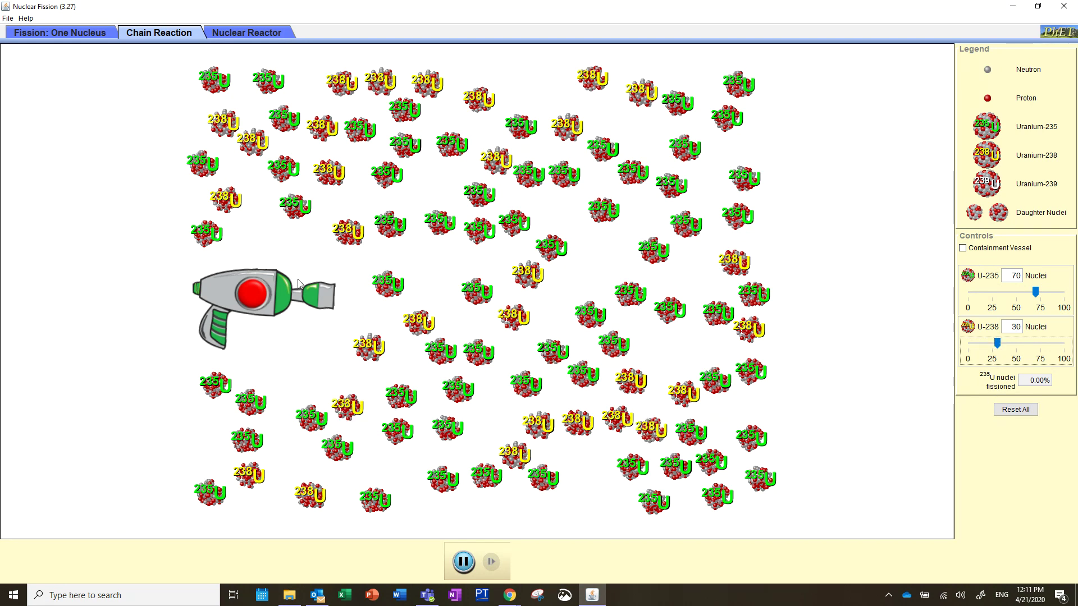
# Step: Aim the gun and fire a neutron to chain-react the 70/30 mix
pyautogui.moveTo(307, 294); pyautogui.dragTo(307, 288)
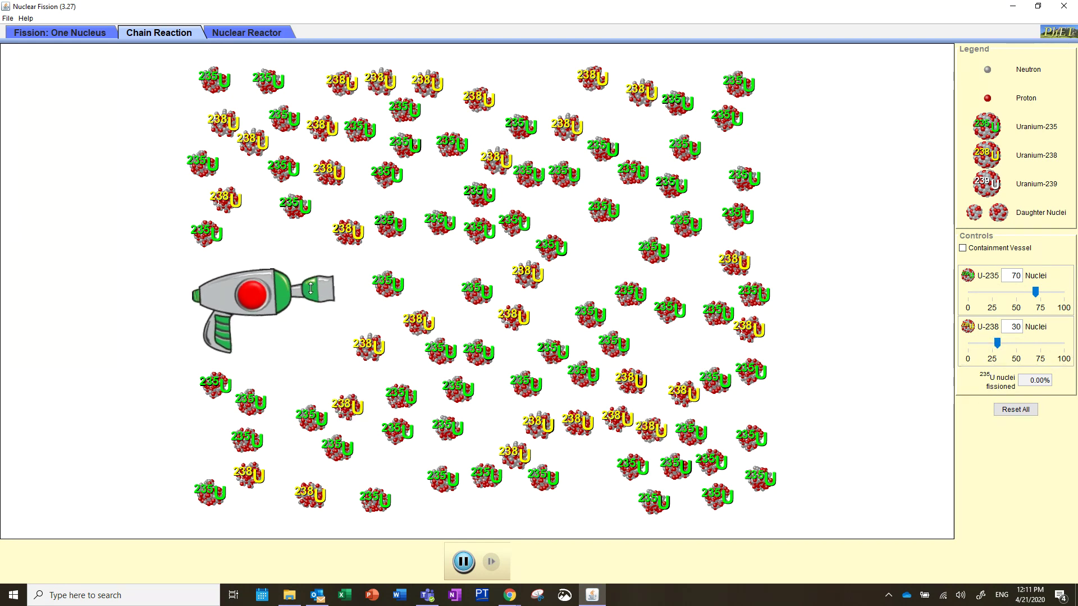
pyautogui.click(255, 297)
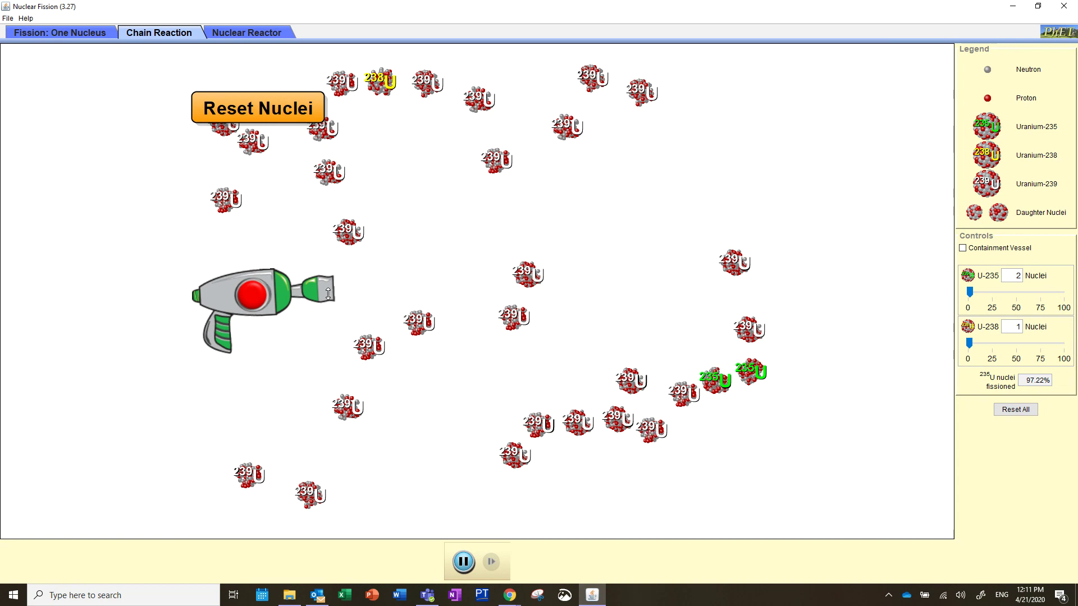
pyautogui.moveTo(328, 293); pyautogui.dragTo(335, 313)
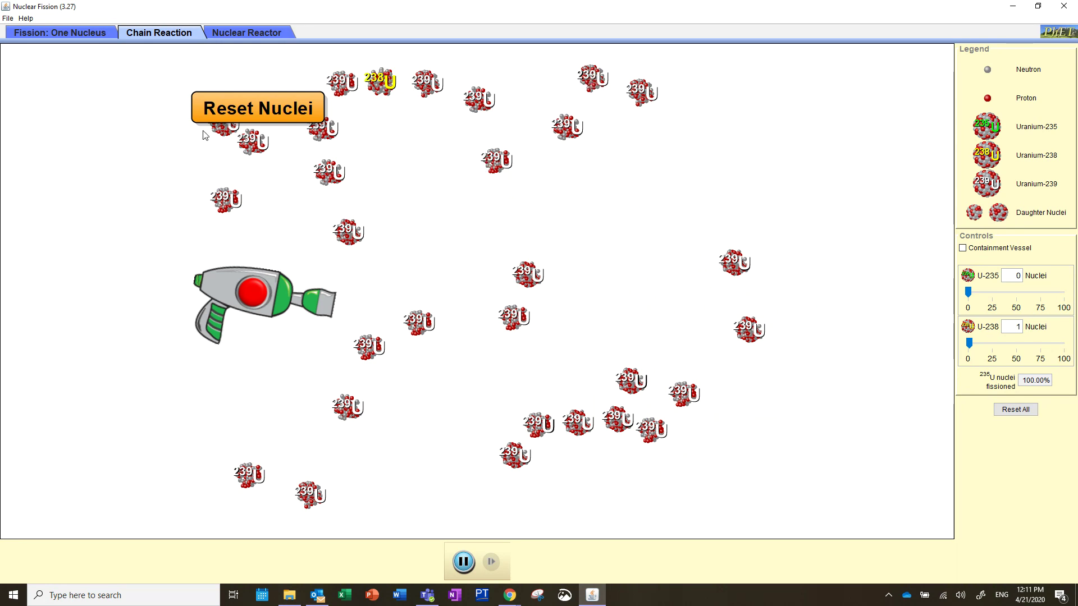
# Step: Refill the chamber with fresh nuclei, setting 50 U-235 and roughly 50 U-238
pyautogui.click(229, 118)
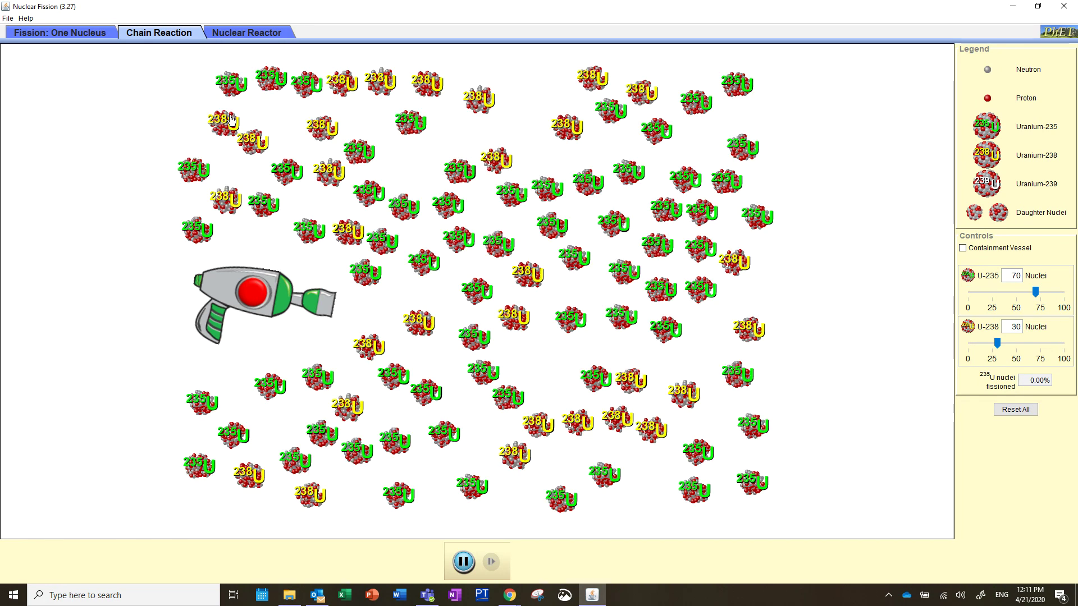
pyautogui.click(1036, 292)
pyautogui.moveTo(1038, 296); pyautogui.dragTo(1015, 304)
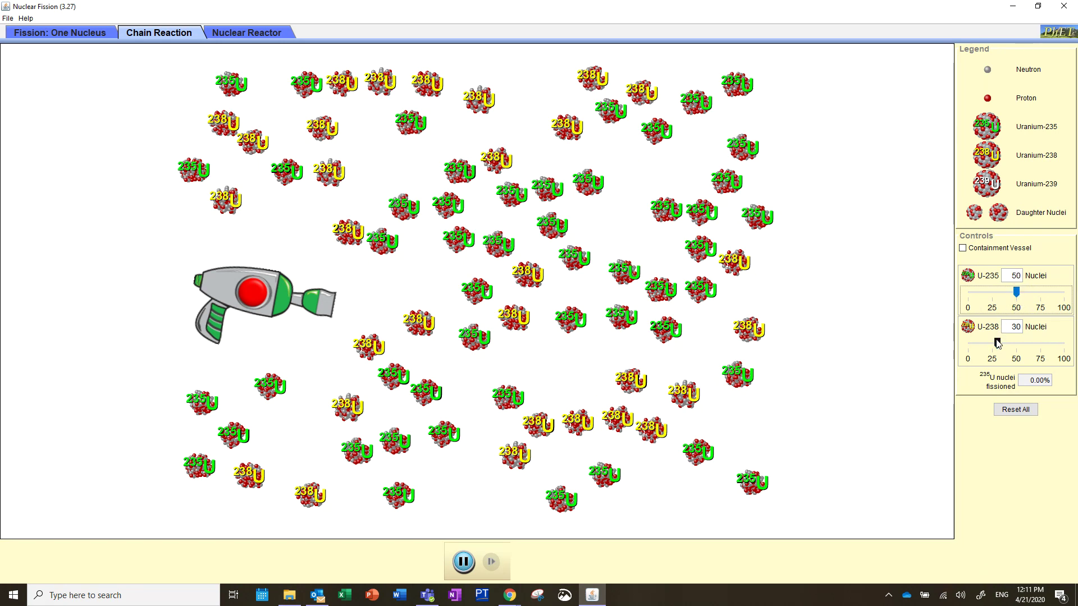
pyautogui.moveTo(998, 343); pyautogui.dragTo(1016, 345)
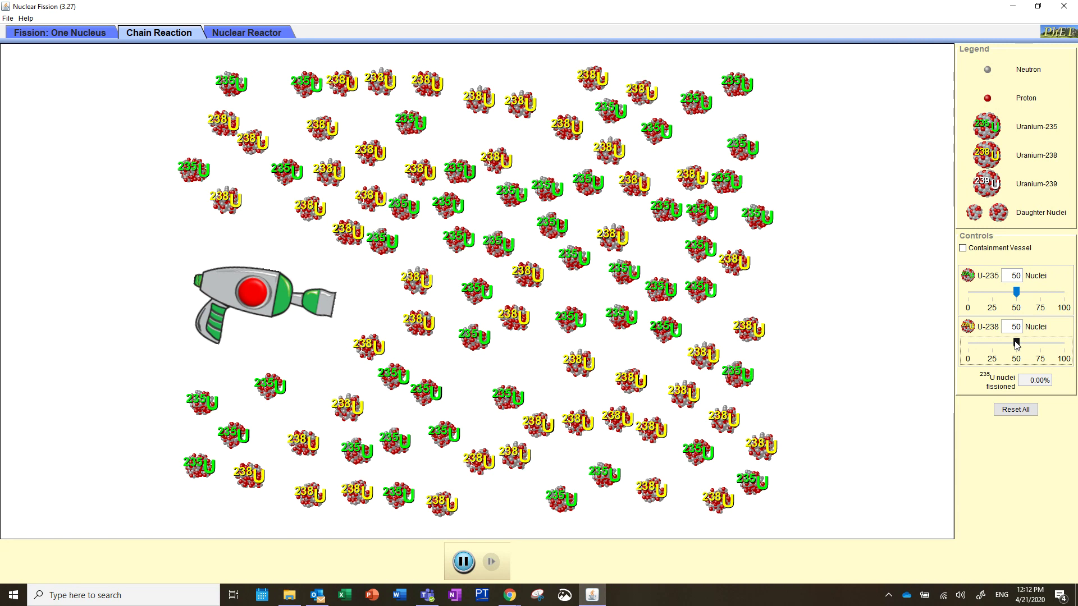
# Step: Start a chain reaction in the 50/50 mix, then shoot at the upper U-235 nuclei
pyautogui.moveTo(323, 303); pyautogui.dragTo(308, 280)
pyautogui.click(249, 309)
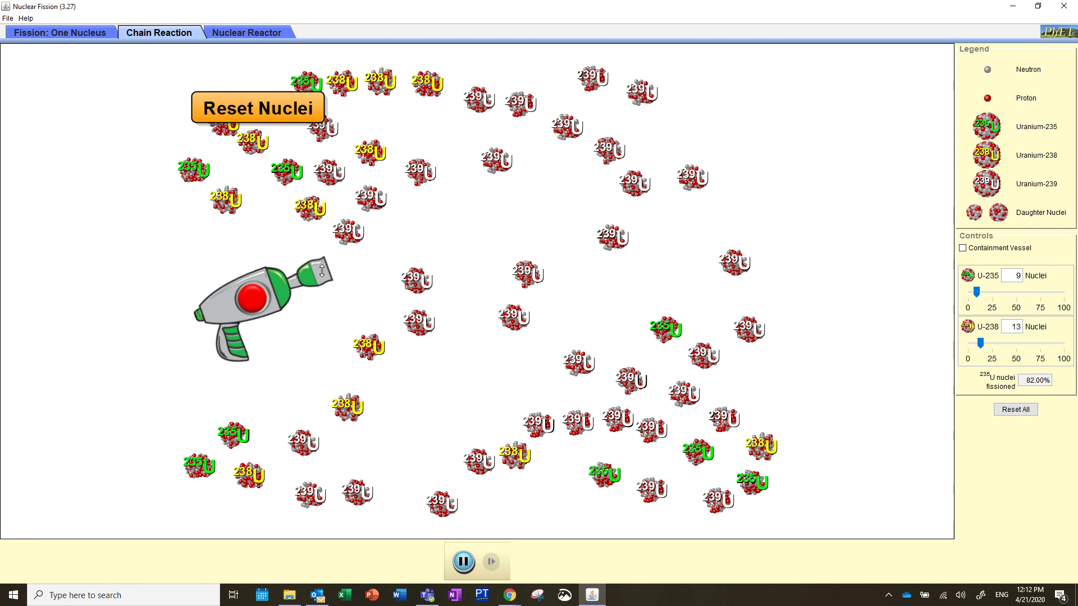
pyautogui.moveTo(321, 271); pyautogui.dragTo(275, 226)
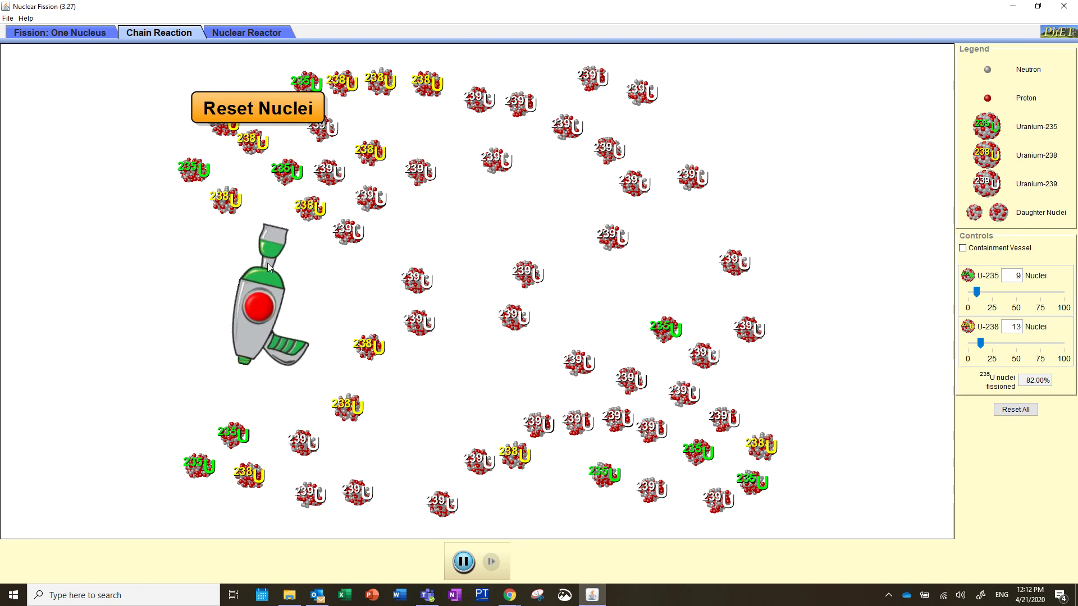
pyautogui.click(258, 314)
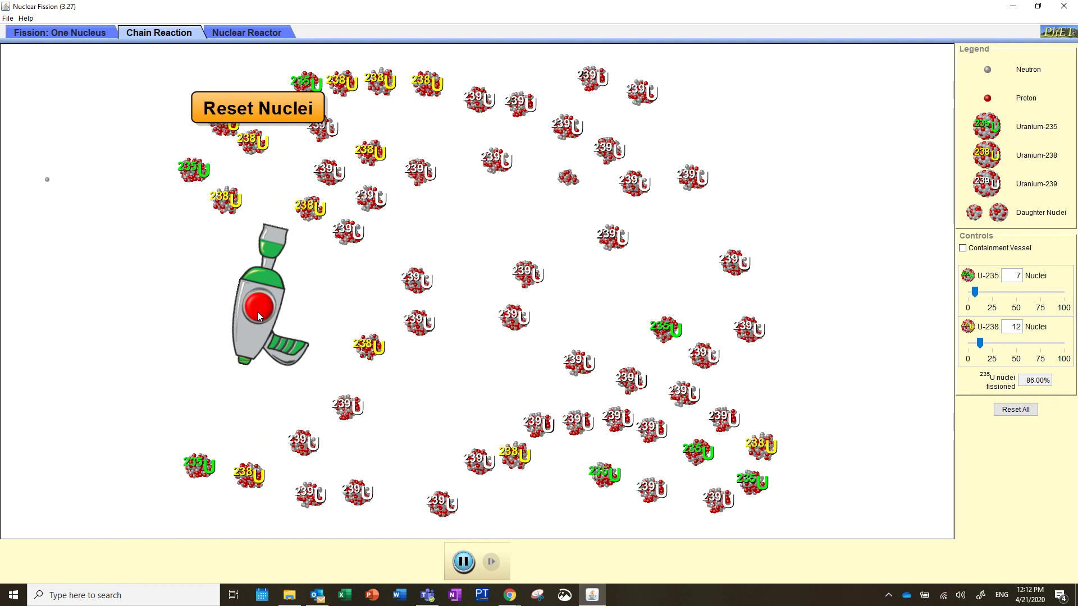
pyautogui.moveTo(269, 247); pyautogui.dragTo(266, 245)
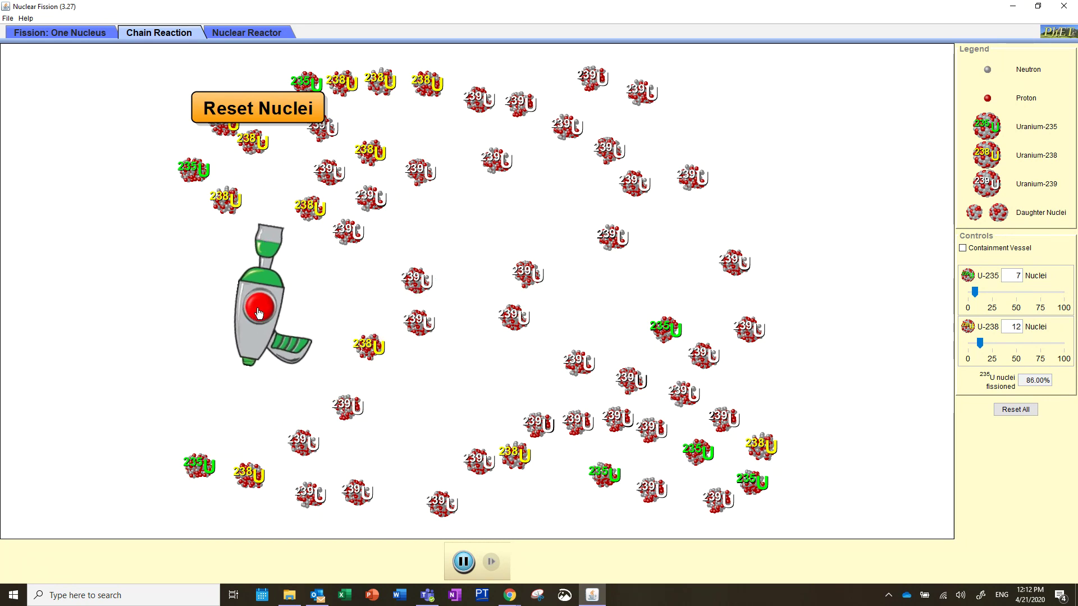
pyautogui.click(258, 309)
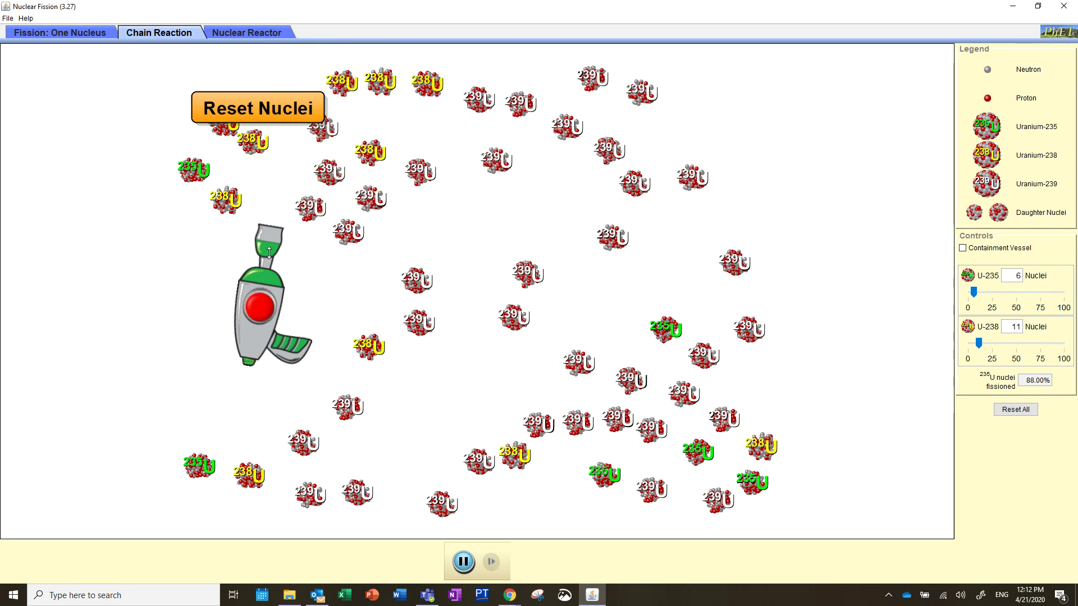
# Step: Sweep the gun left, then right and downward, firing at the remaining U-238 and U-235 nuclei
pyautogui.moveTo(270, 253); pyautogui.dragTo(235, 246)
pyautogui.click(261, 314)
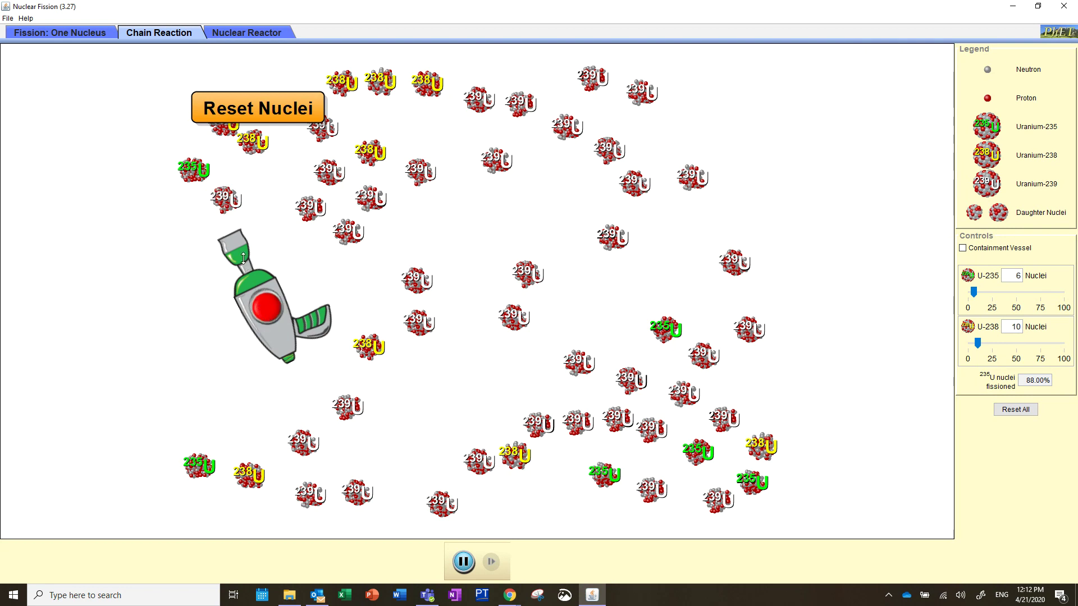
pyautogui.moveTo(243, 258); pyautogui.dragTo(234, 257)
pyautogui.click(266, 313)
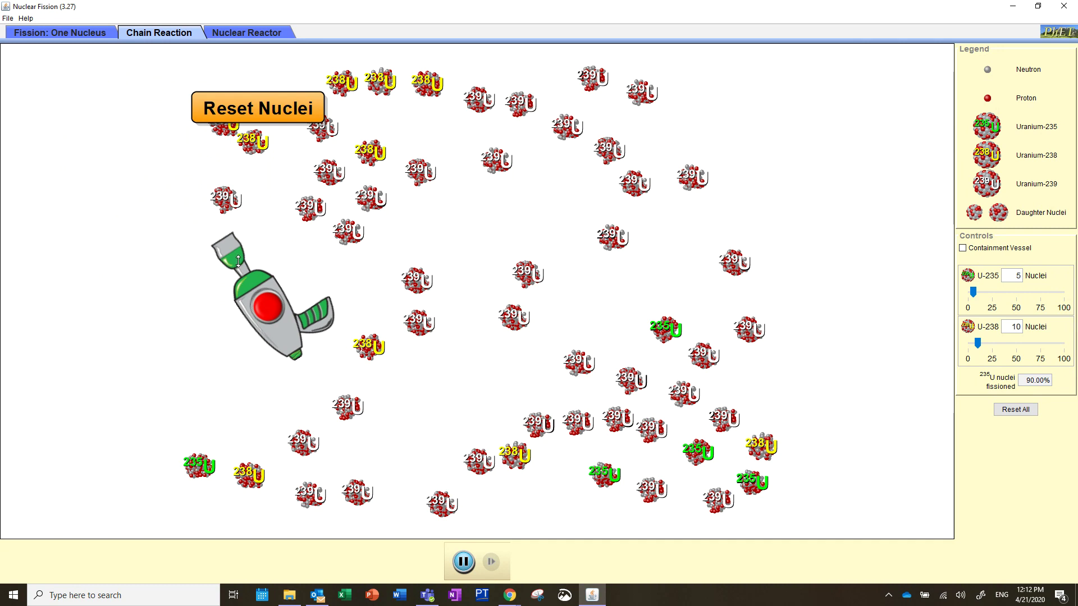
pyautogui.moveTo(238, 261); pyautogui.dragTo(328, 319)
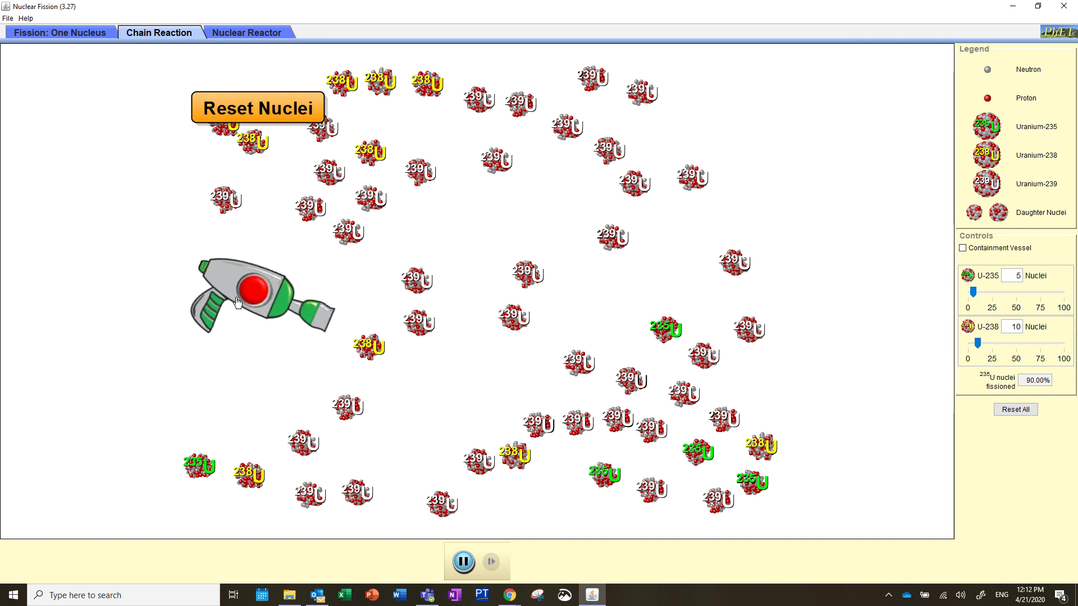
pyautogui.click(255, 295)
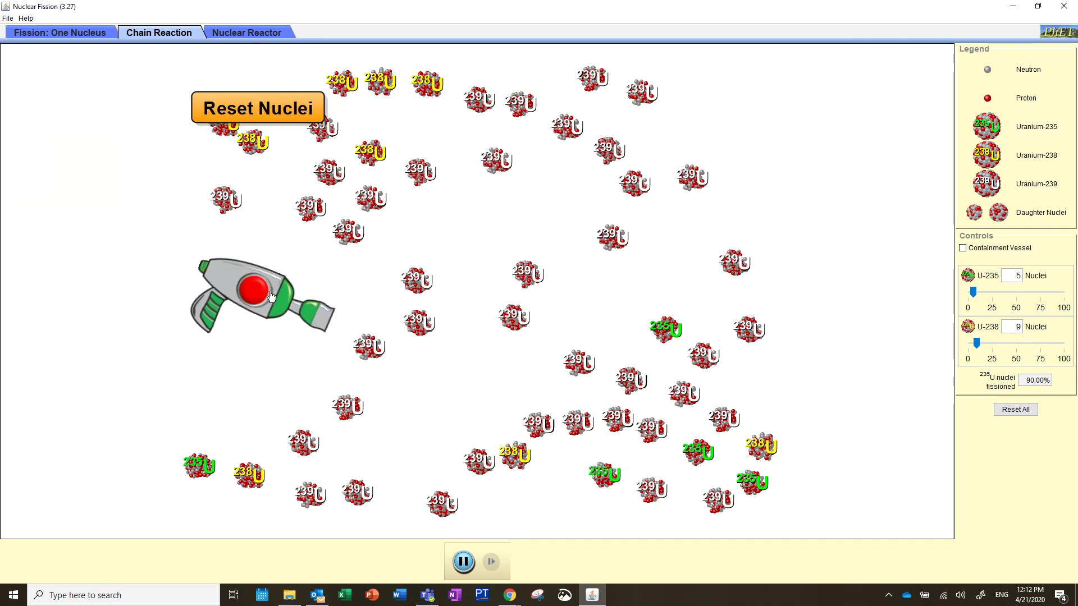
pyautogui.click(270, 297)
pyautogui.moveTo(319, 318); pyautogui.dragTo(322, 328)
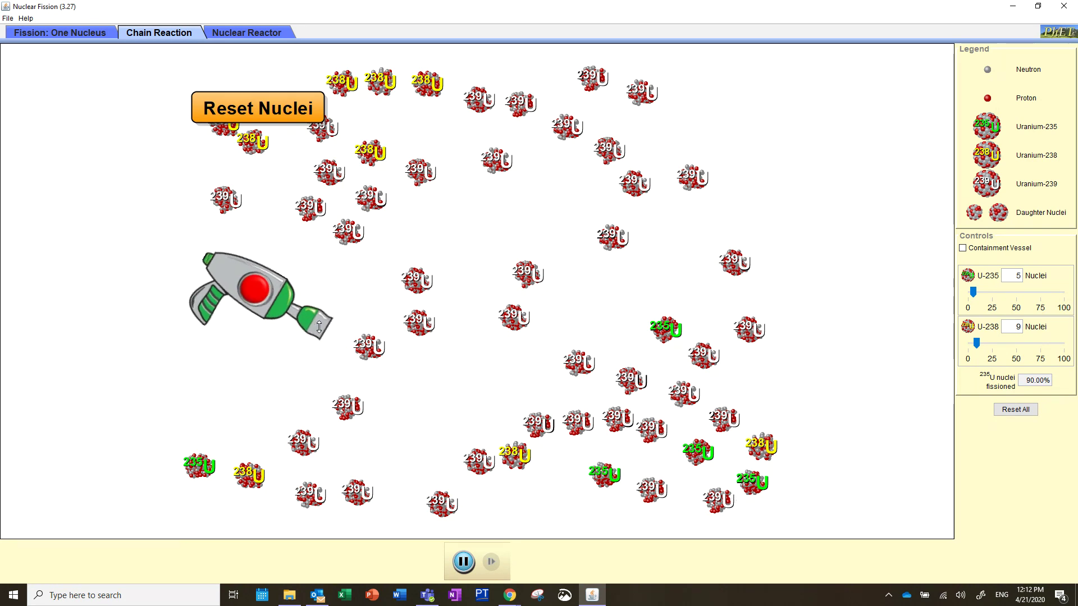
pyautogui.click(274, 303)
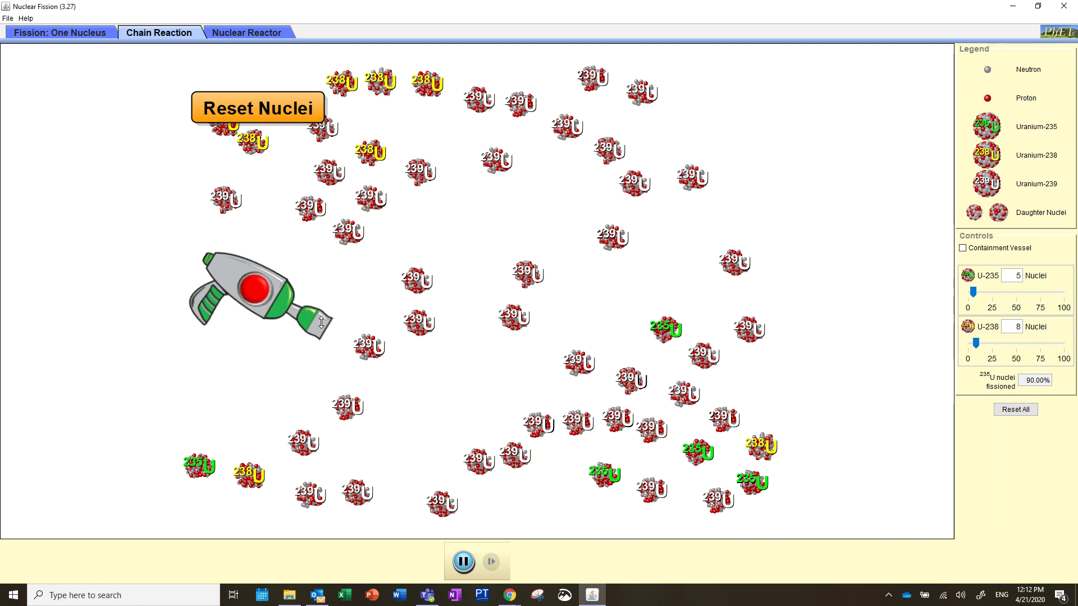
pyautogui.moveTo(322, 322); pyautogui.dragTo(327, 316)
pyautogui.click(255, 301)
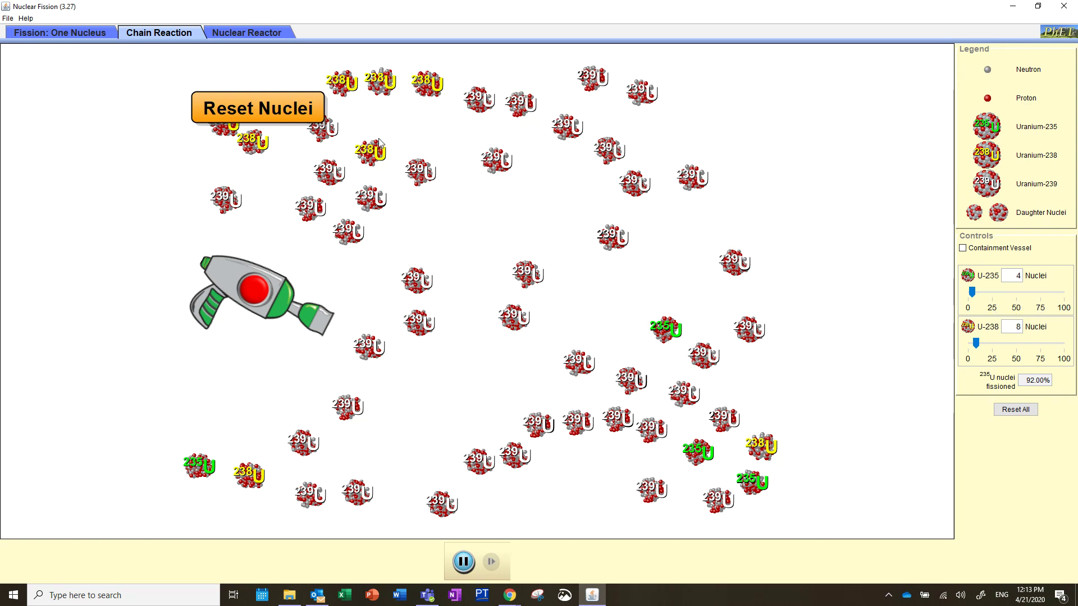
# Step: Reset the nuclei and set the mix to 30 U-235 and 70 U-238
pyautogui.click(288, 107)
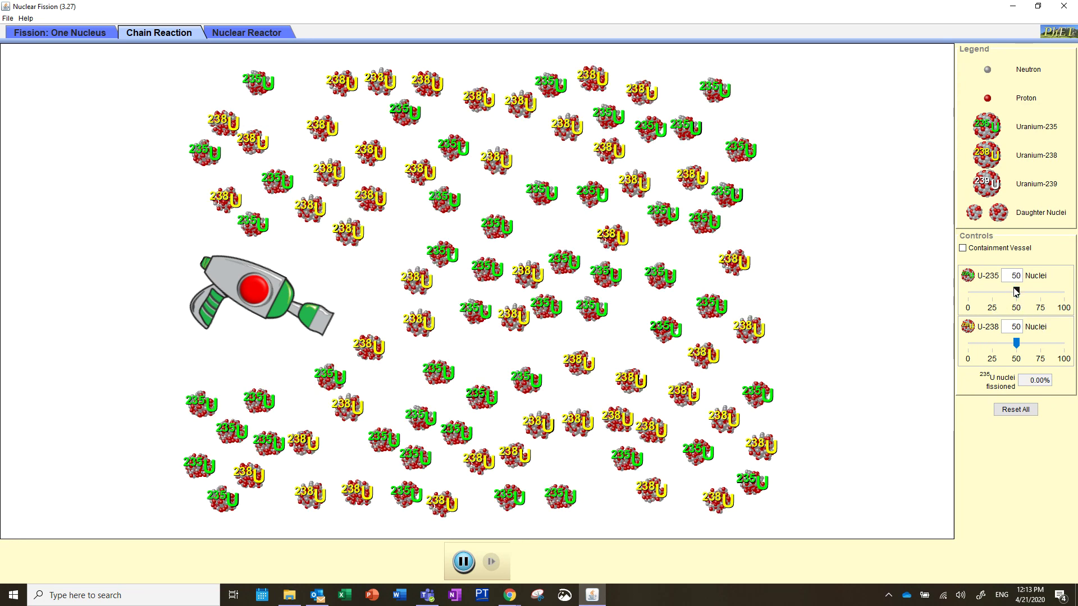
pyautogui.moveTo(1016, 290); pyautogui.dragTo(998, 299)
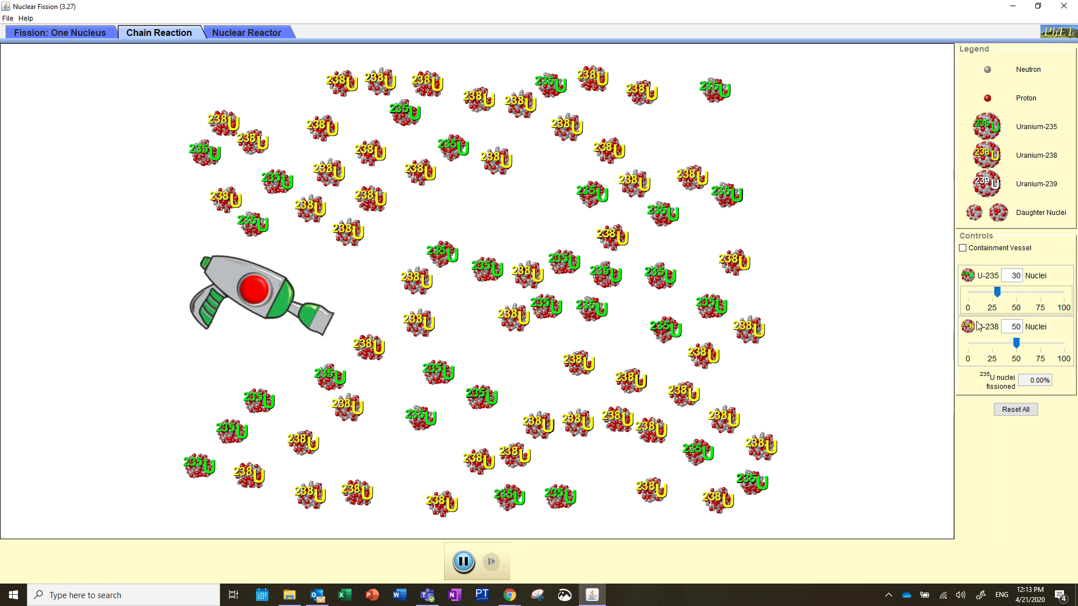
pyautogui.moveTo(1016, 343); pyautogui.dragTo(1036, 351)
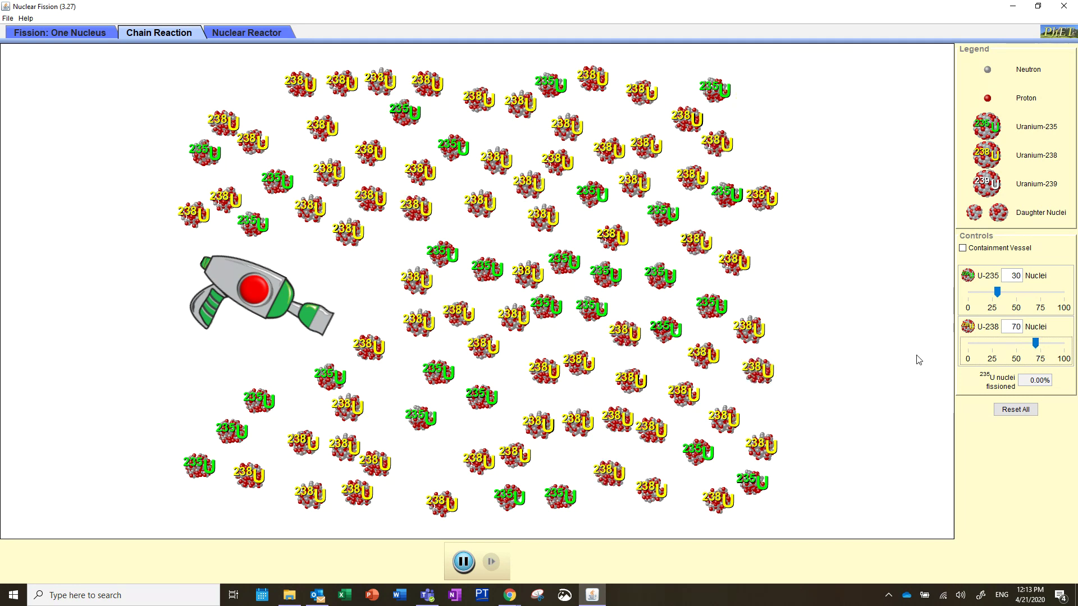
# Step: Fire neutrons into the 30/70 mix from several angles, ending aimed straight right, then restore the nuclei
pyautogui.moveTo(286, 314); pyautogui.dragTo(286, 292)
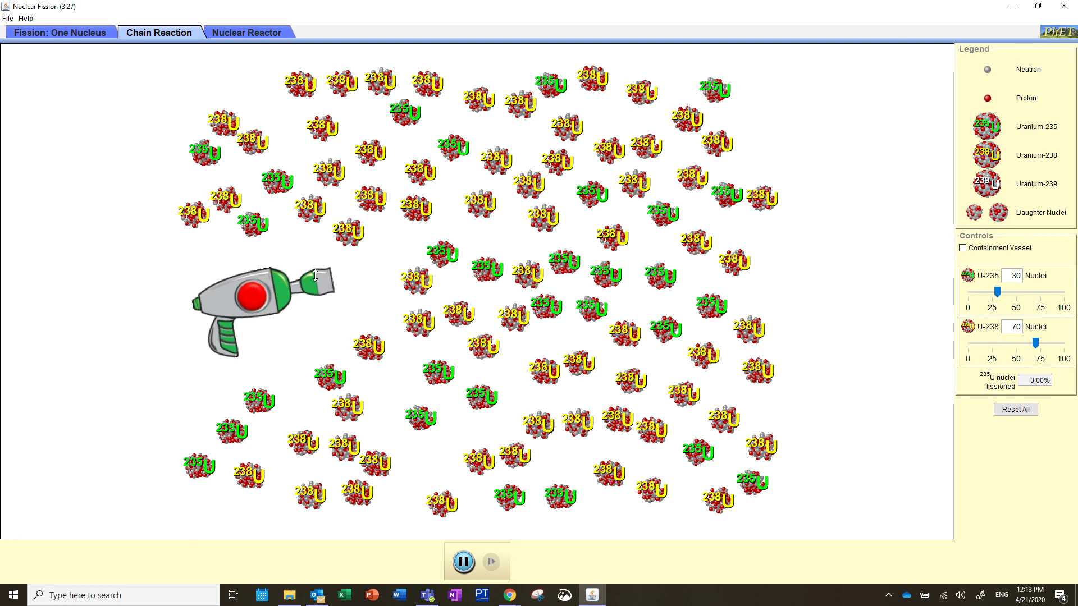
pyautogui.click(261, 300)
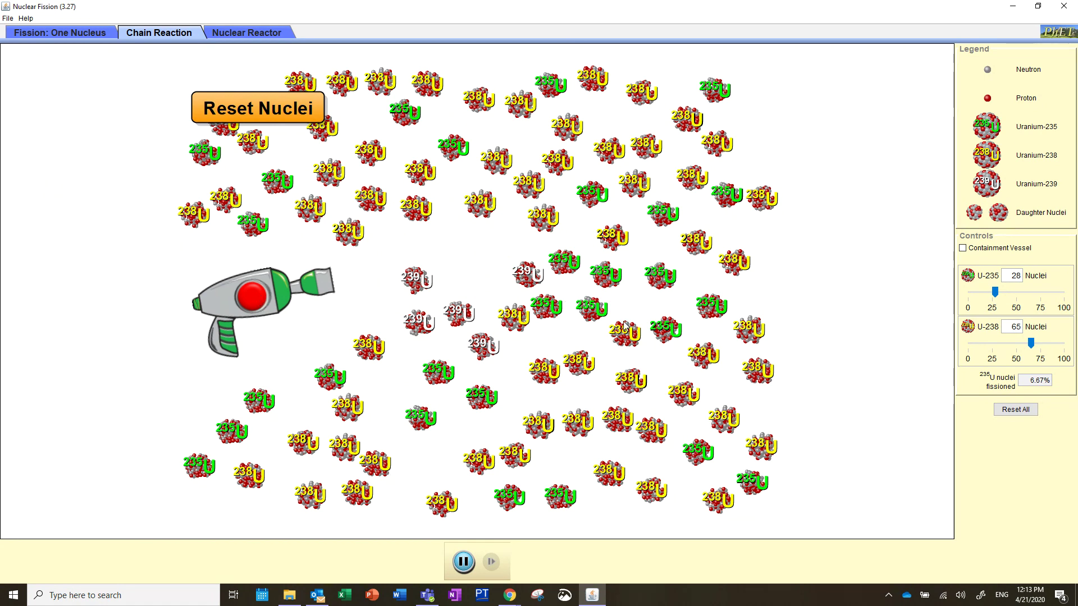
pyautogui.moveTo(321, 276); pyautogui.dragTo(312, 344)
pyautogui.click(269, 312)
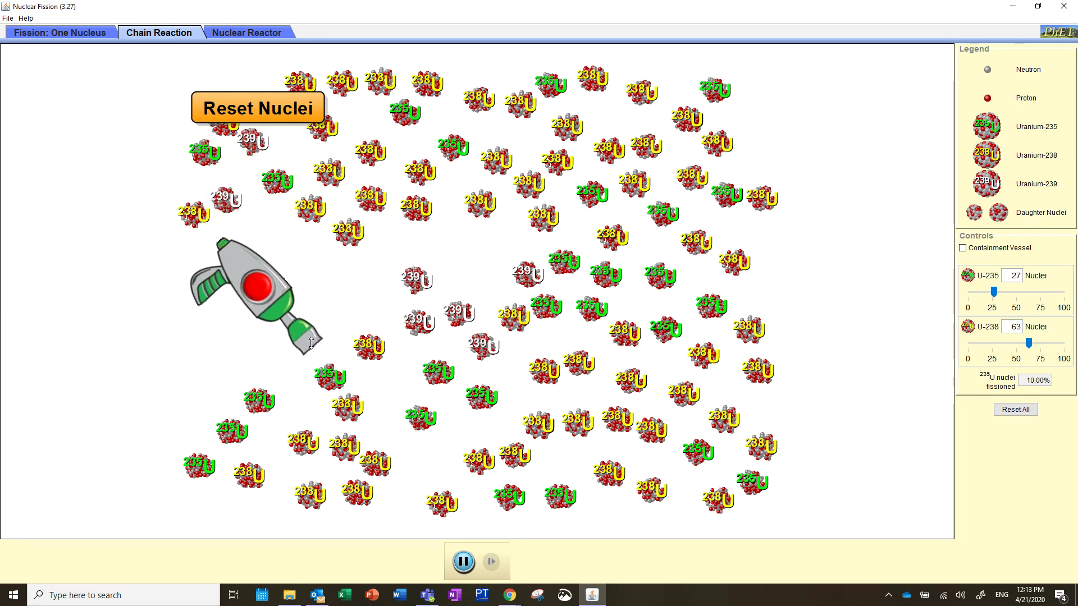
pyautogui.click(258, 286)
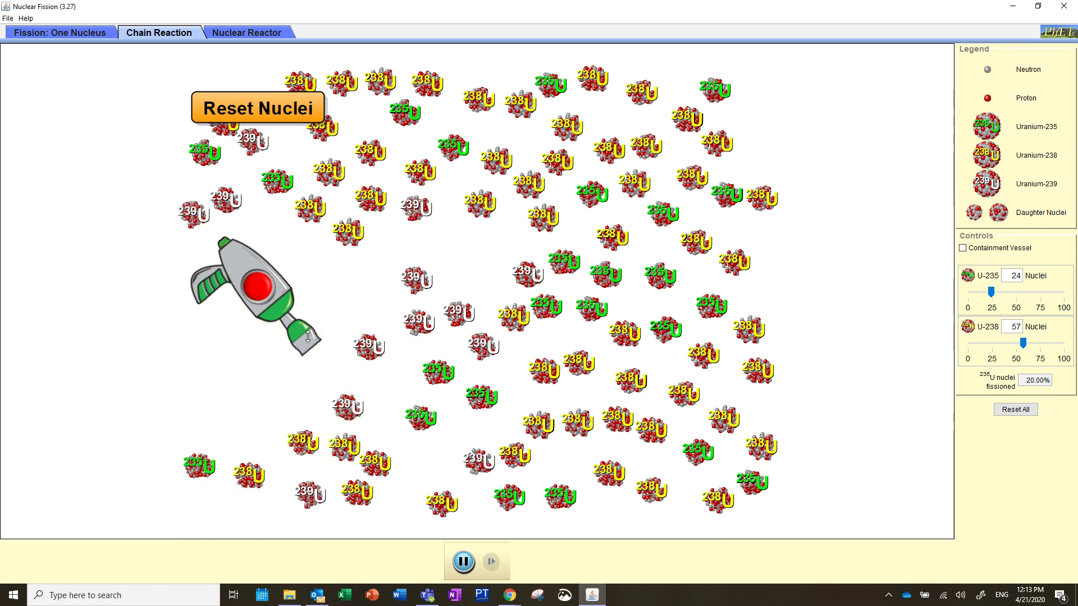
pyautogui.moveTo(308, 337); pyautogui.dragTo(314, 286)
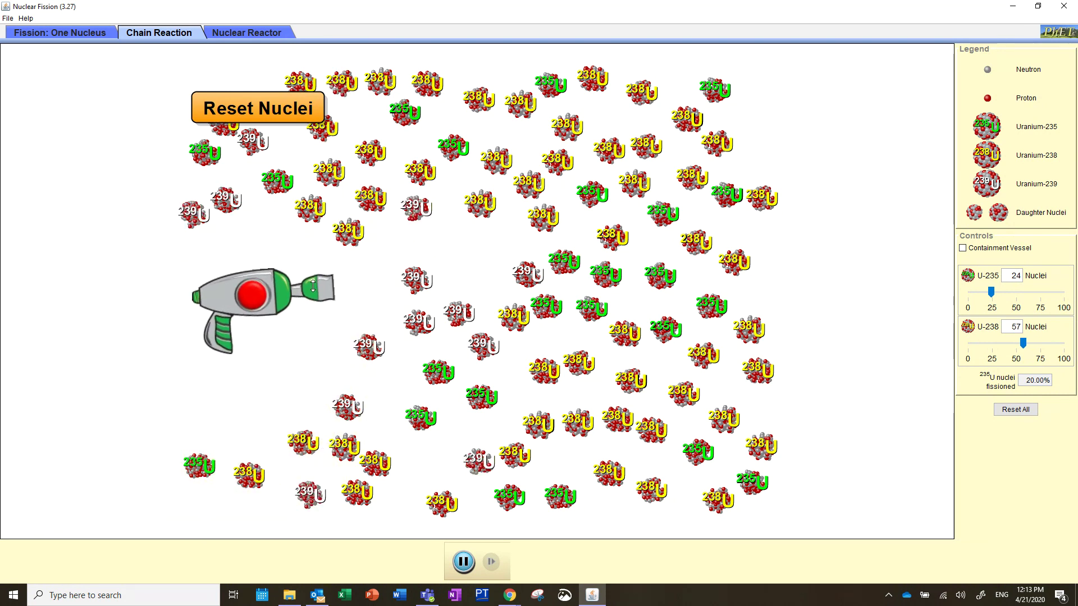
pyautogui.click(250, 295)
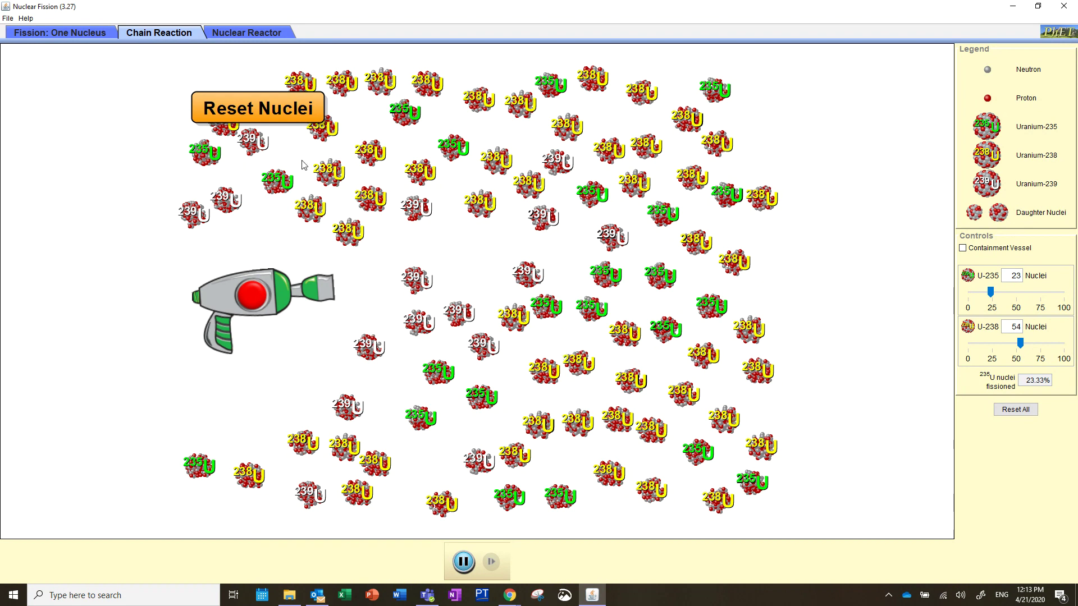
pyautogui.click(256, 114)
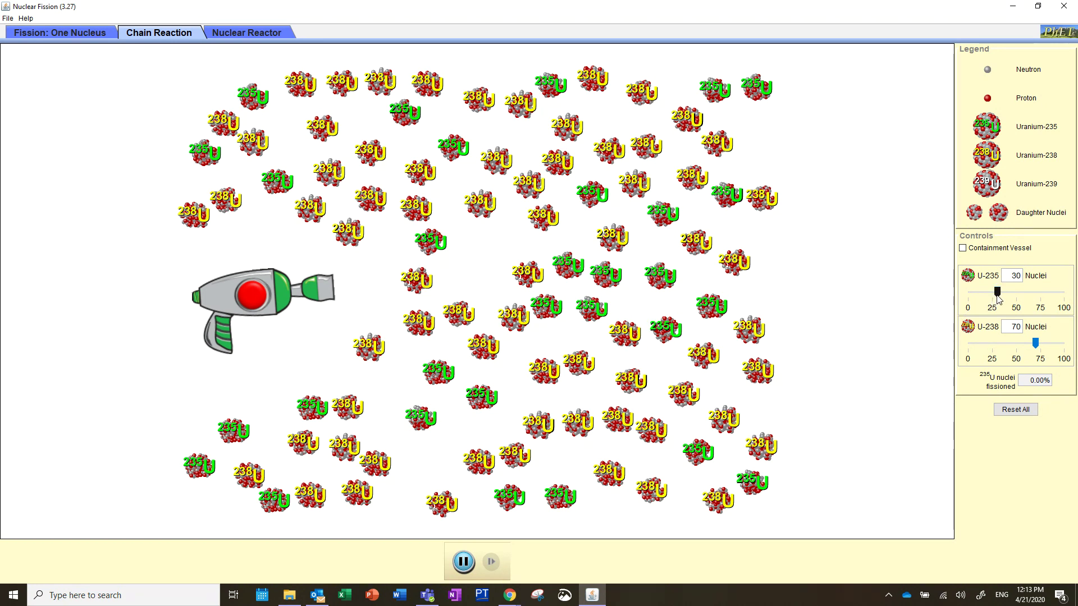
# Step: Fill the chamber with 100 U-238 and no U-235, fine-tune the gun's aim, then restore the nuclei
pyautogui.moveTo(997, 292); pyautogui.dragTo(968, 293)
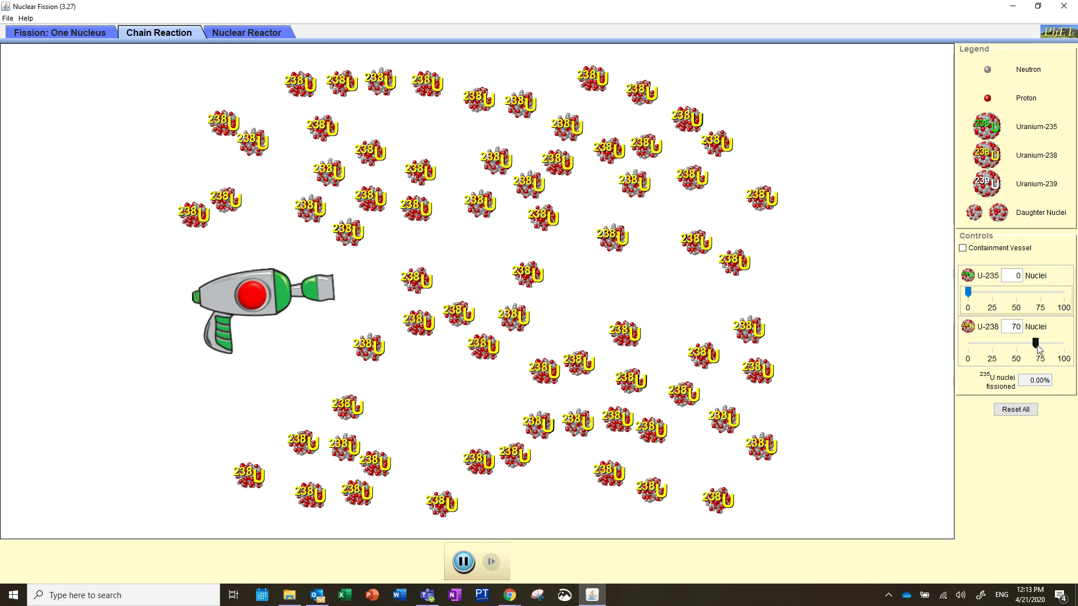
pyautogui.moveTo(1035, 344); pyautogui.dragTo(1075, 351)
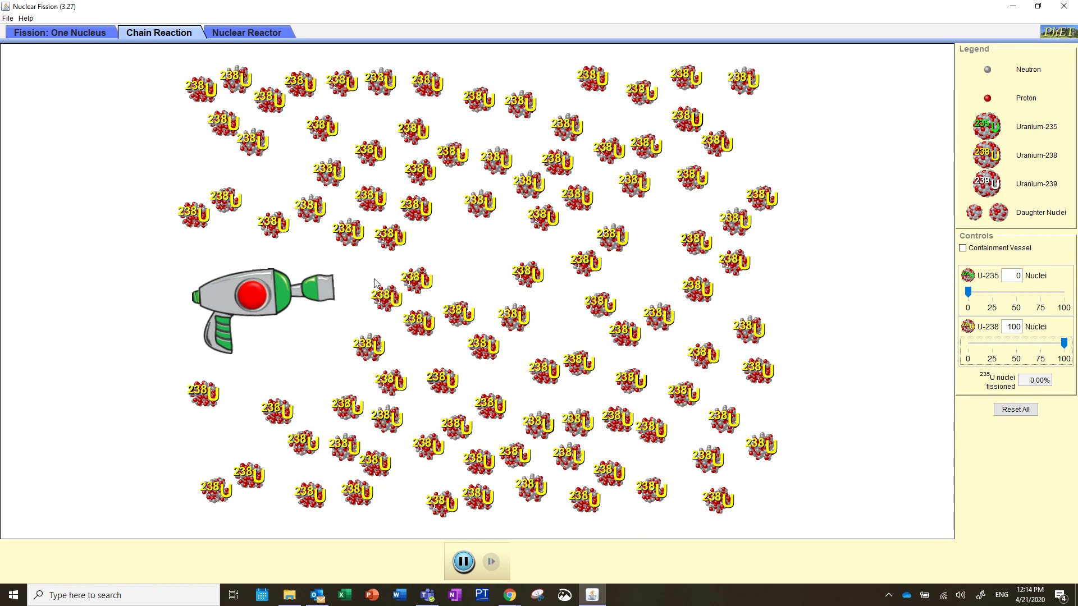
pyautogui.moveTo(316, 286); pyautogui.dragTo(318, 292)
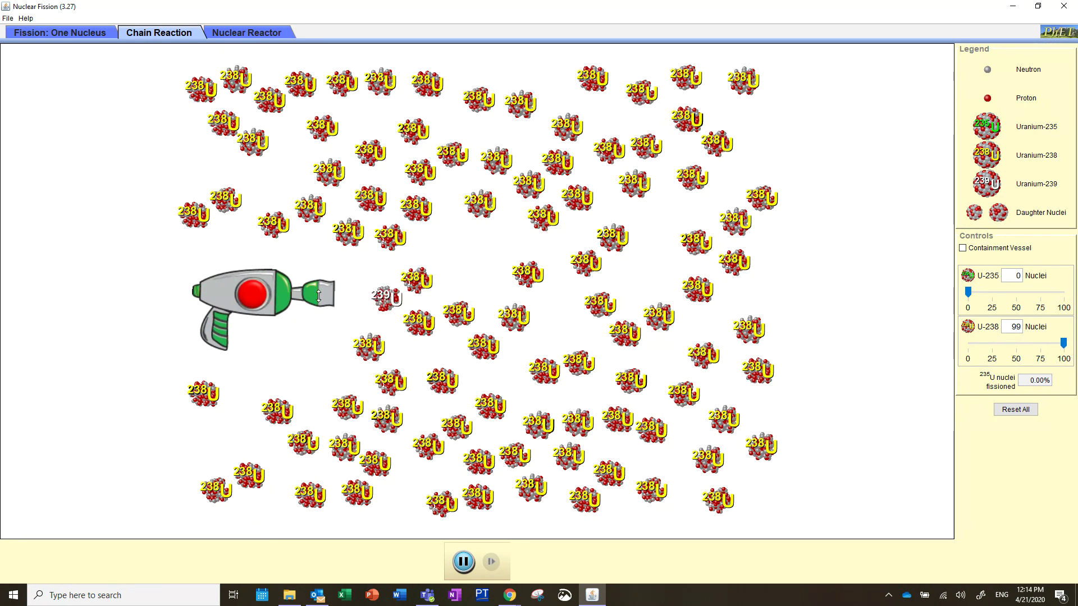
pyautogui.moveTo(319, 295); pyautogui.dragTo(319, 289)
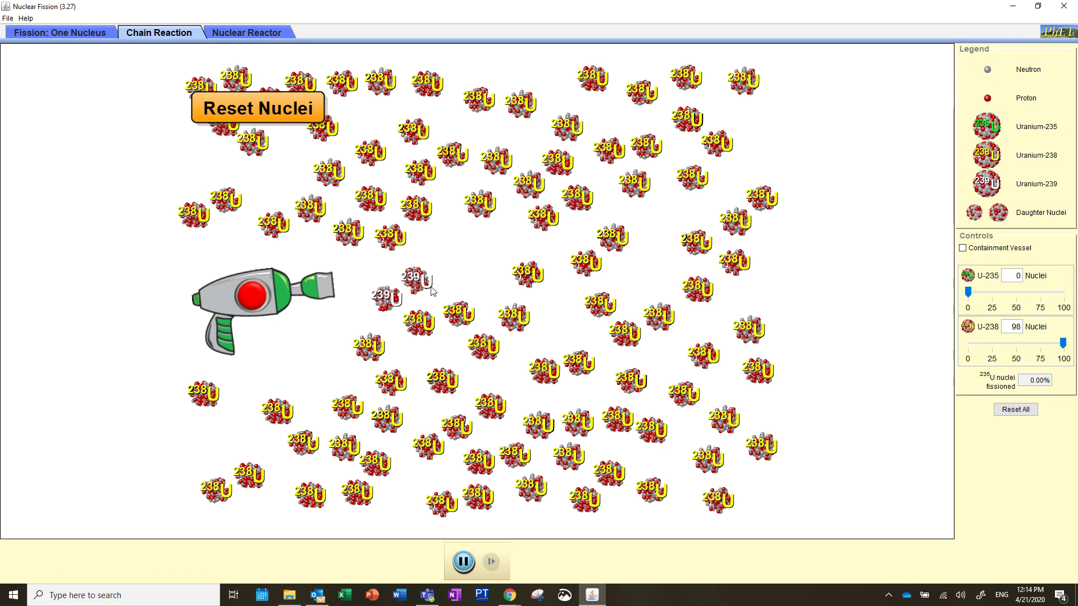
pyautogui.click(294, 118)
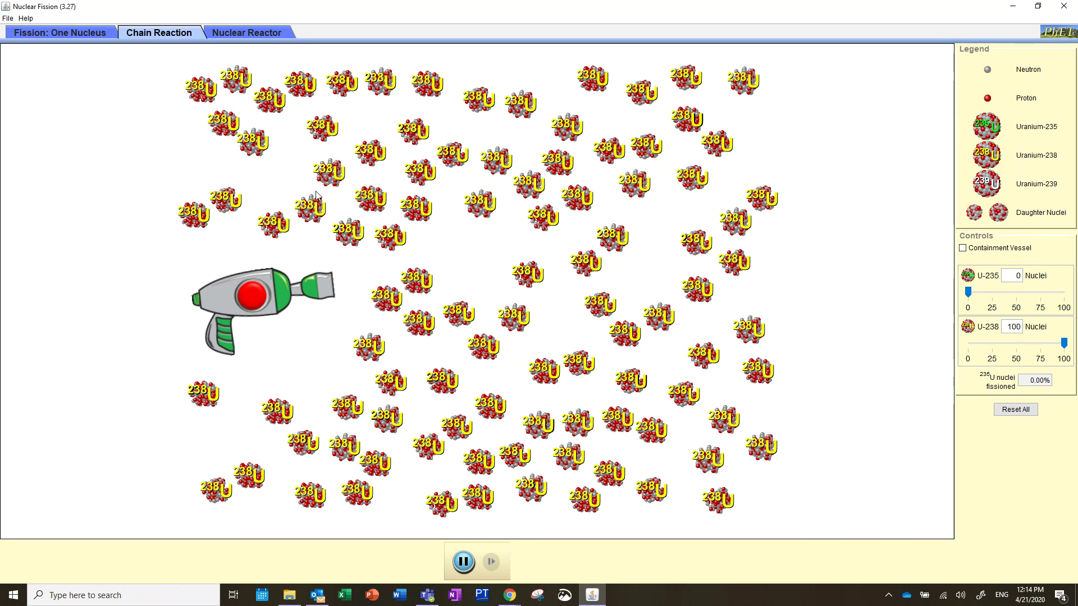
# Step: Enable the containment vessel with 34 U-235 nuclei, aim the gun level, and fire
pyautogui.click(963, 249)
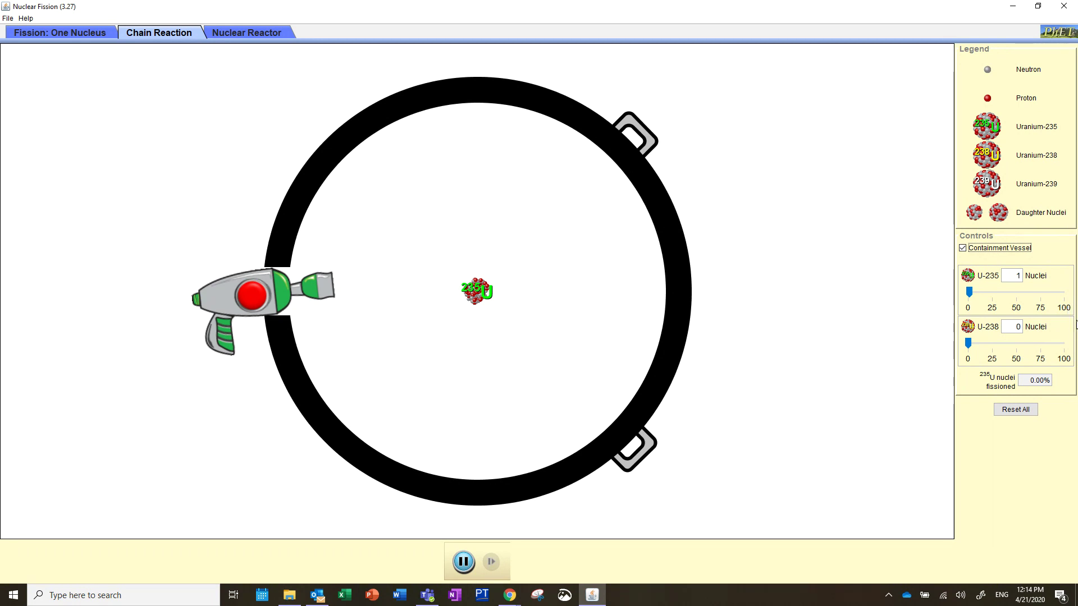
pyautogui.moveTo(969, 293); pyautogui.dragTo(1004, 299)
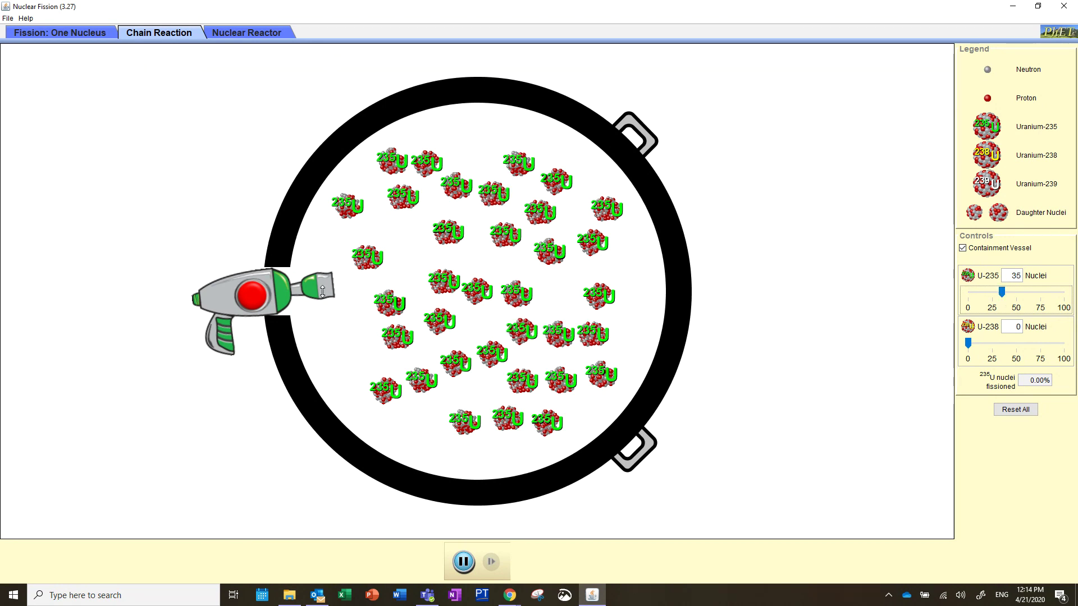
pyautogui.moveTo(323, 291); pyautogui.dragTo(325, 297)
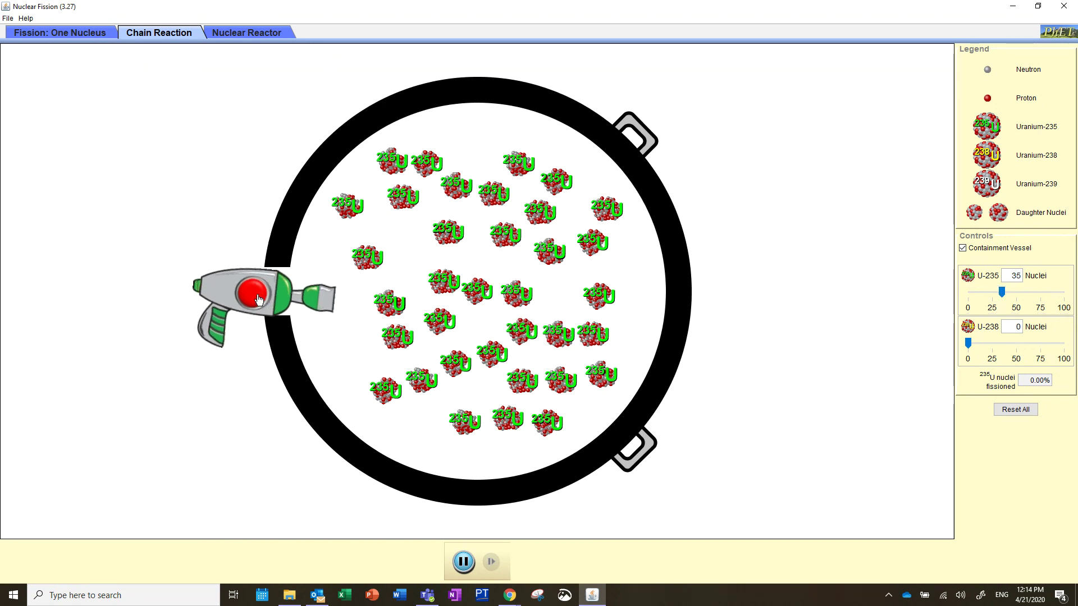
pyautogui.click(256, 297)
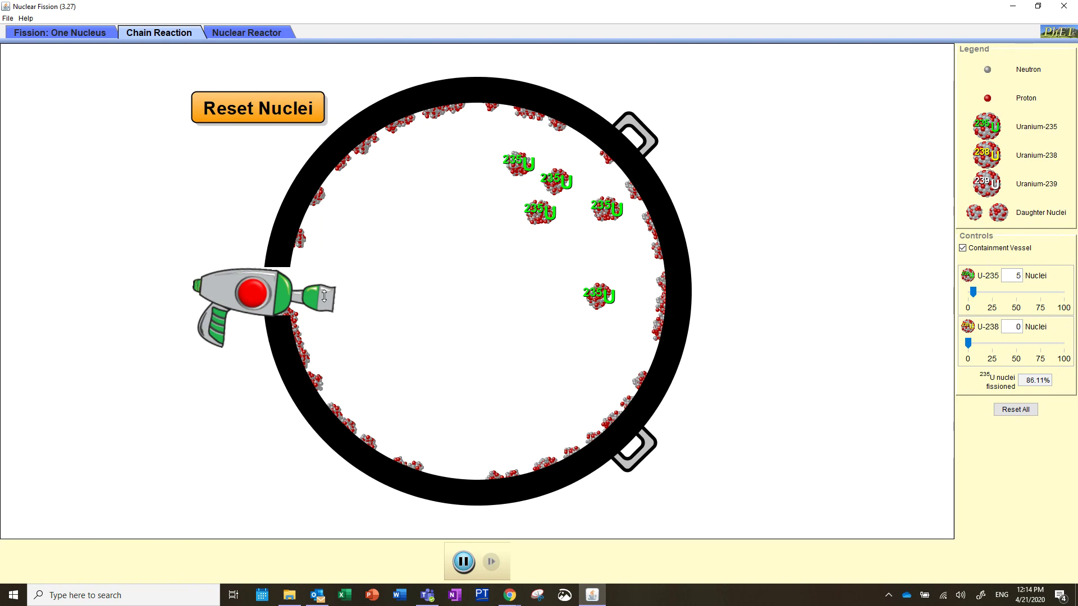
# Step: Reset the nuclei, shrink the vessel, raise U-235 to 17, and fire again
pyautogui.click(275, 120)
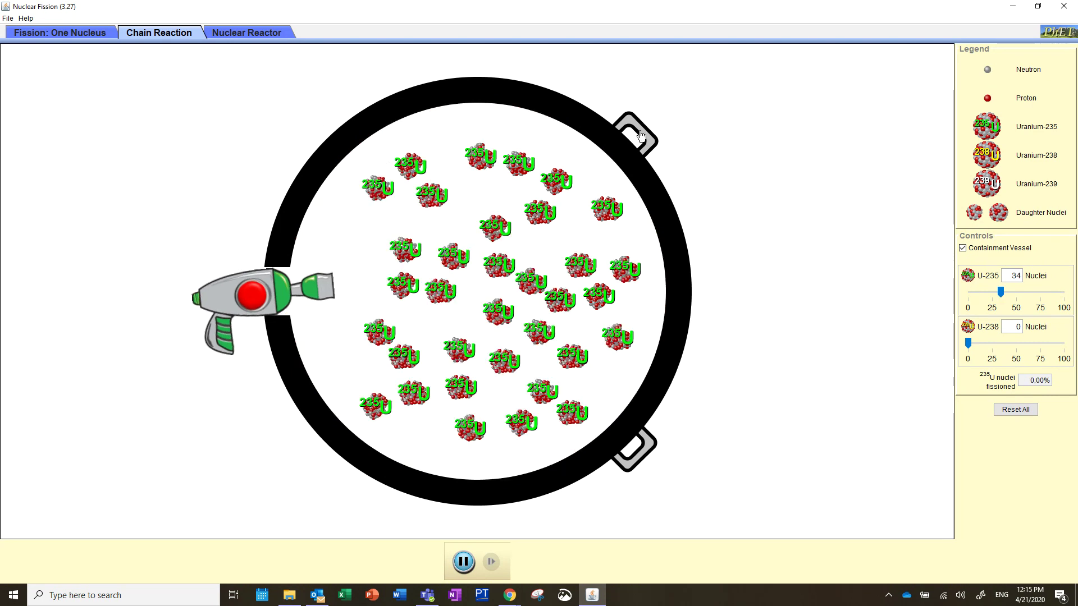
pyautogui.moveTo(641, 135); pyautogui.dragTo(590, 176)
pyautogui.click(979, 293)
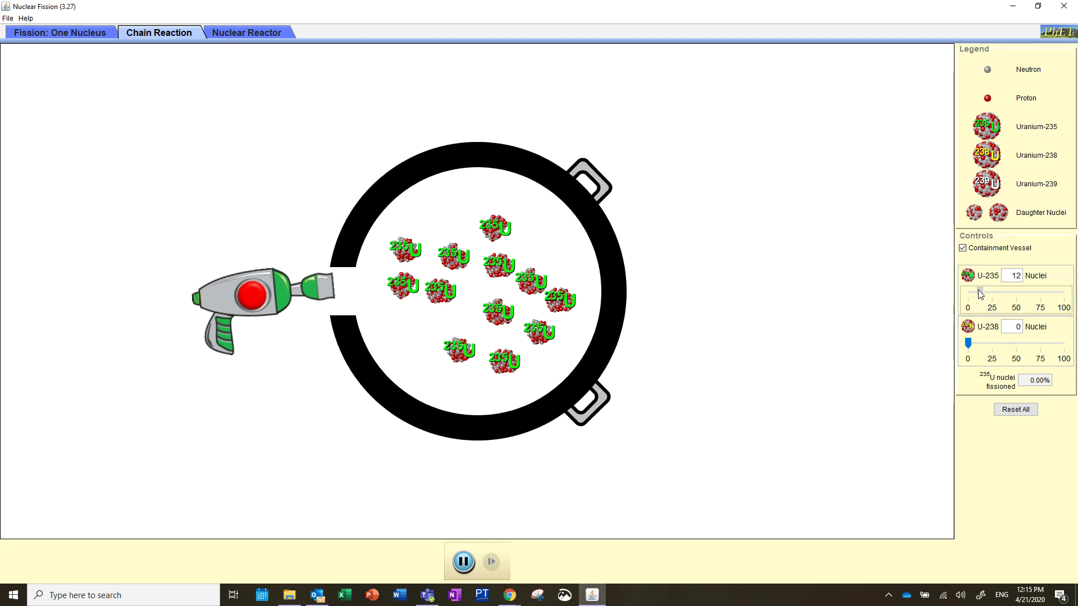
pyautogui.moveTo(980, 293); pyautogui.dragTo(985, 292)
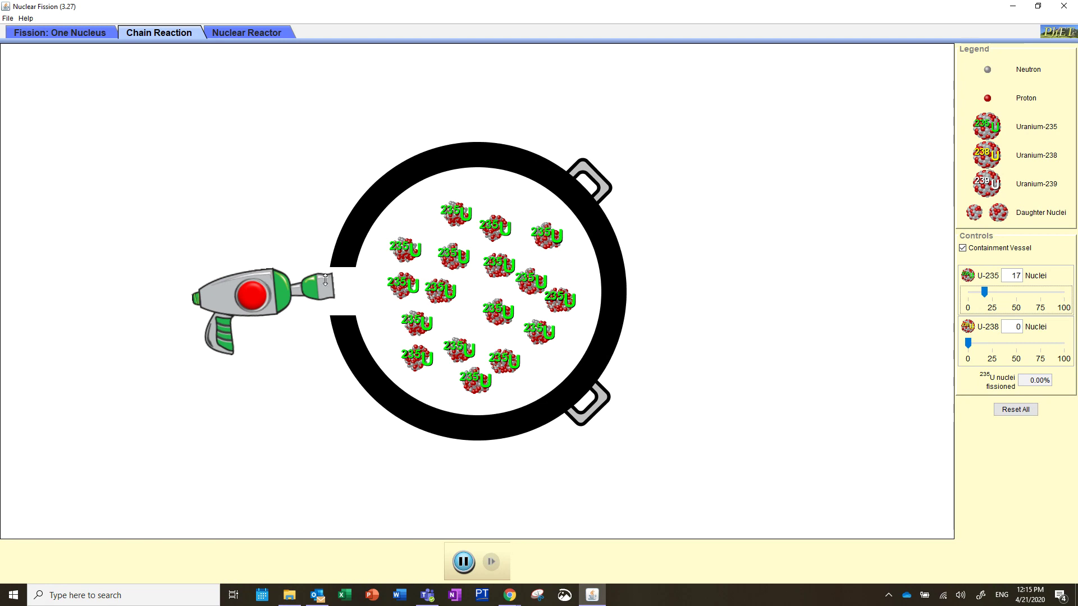
pyautogui.click(261, 302)
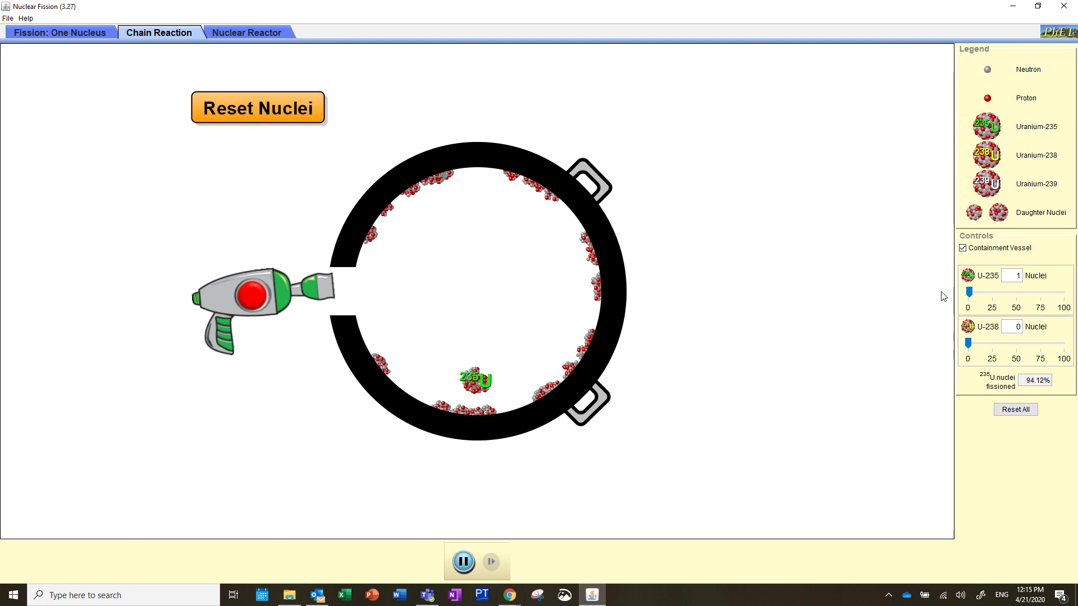
# Step: Reset the nuclei, enlarge the vessel, fill it with 84 U-235 nuclei, and fire
pyautogui.click(266, 110)
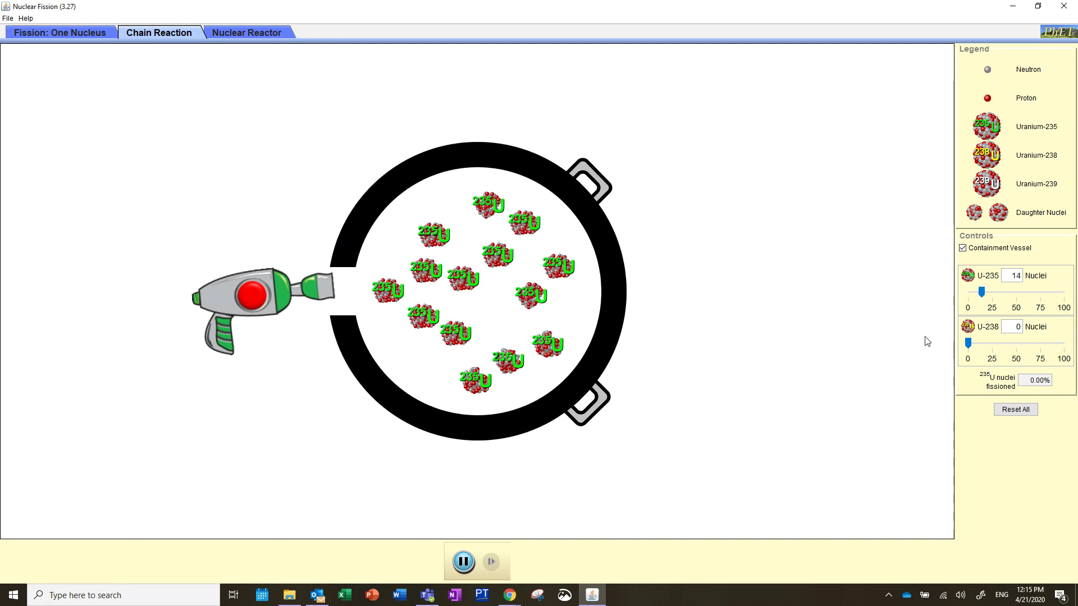
pyautogui.moveTo(982, 292); pyautogui.dragTo(988, 292)
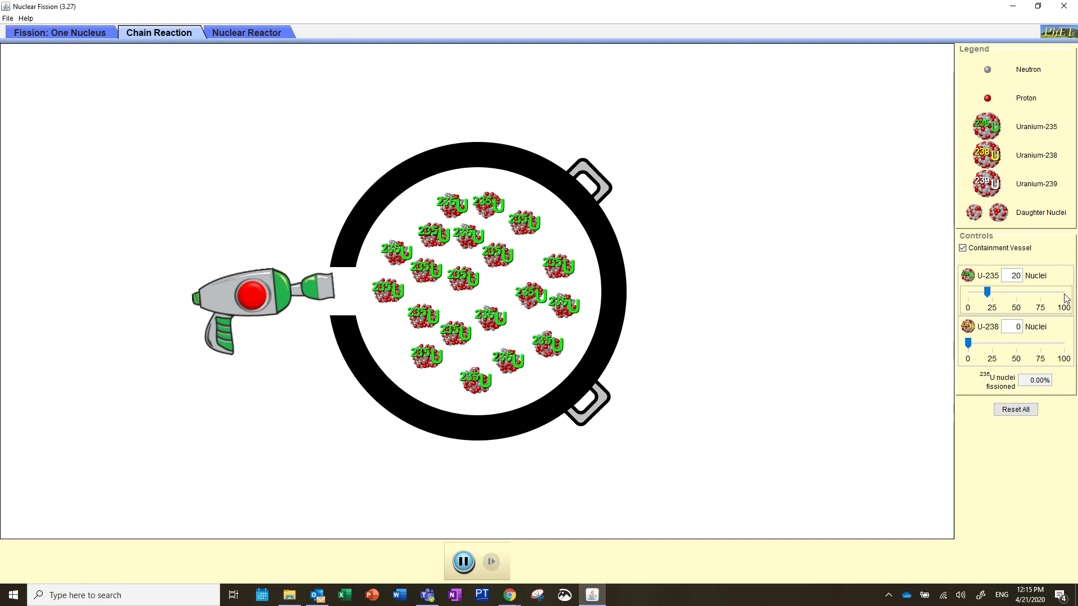
pyautogui.moveTo(607, 396); pyautogui.dragTo(696, 475)
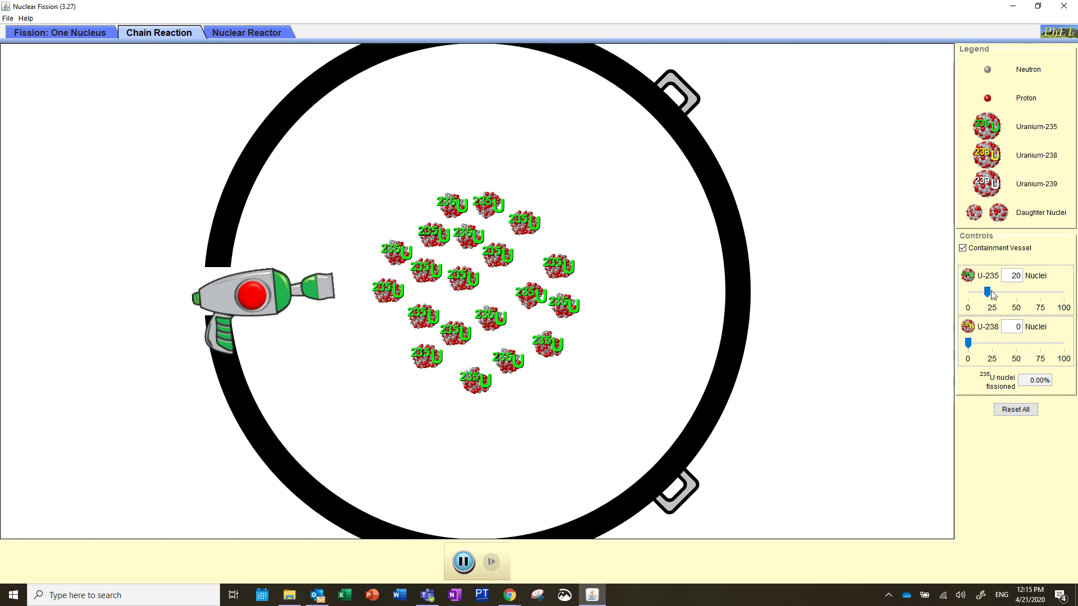
pyautogui.moveTo(991, 295); pyautogui.dragTo(1076, 320)
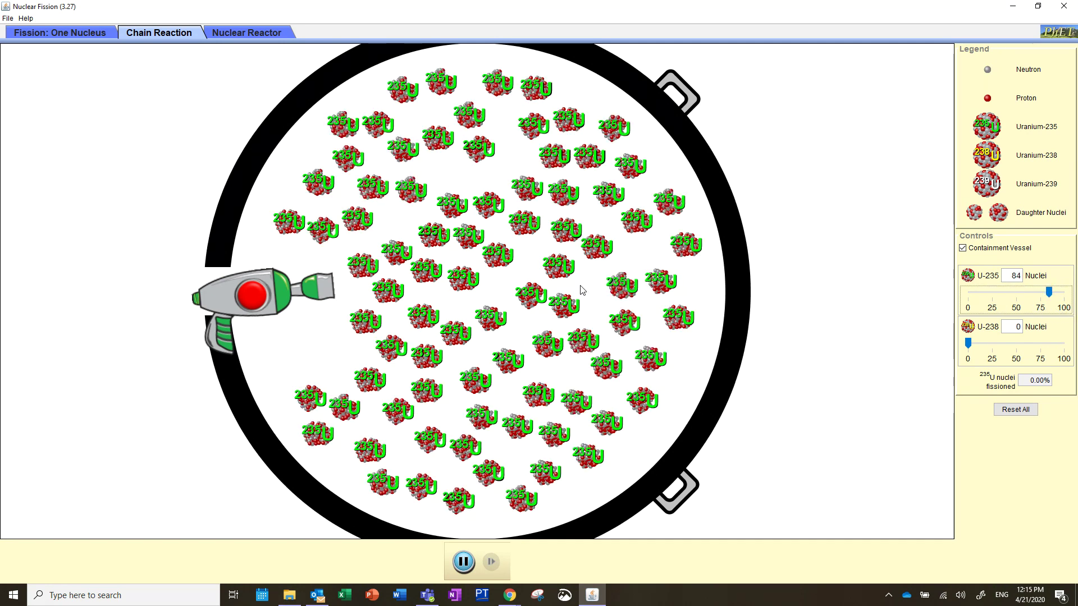
pyautogui.click(253, 308)
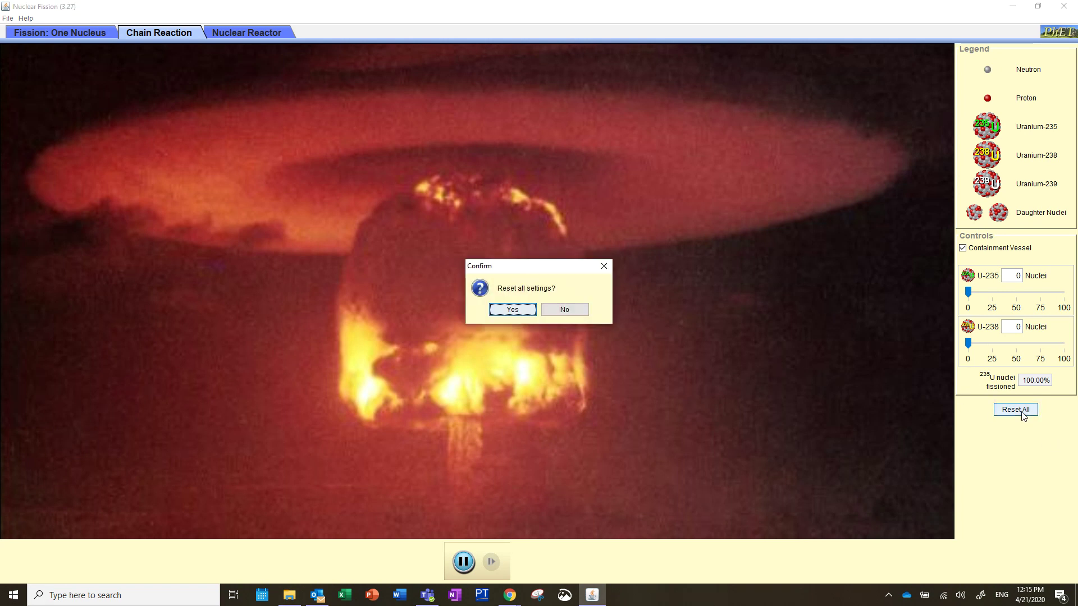
# Step: Confirm Reset All to return the Chain Reaction scene to its defaults
pyautogui.click(520, 316)
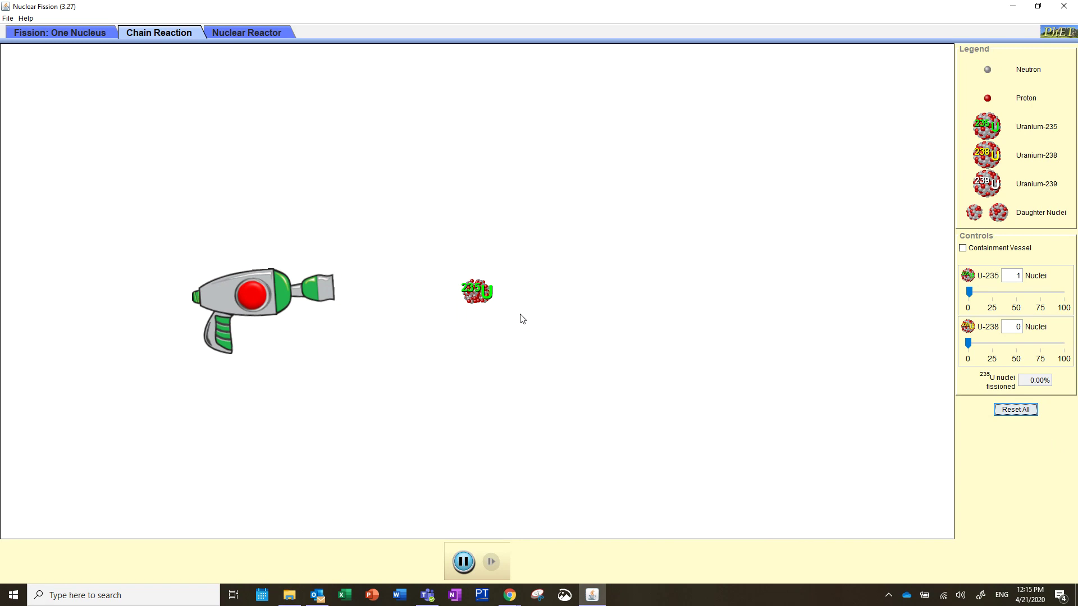
# Step: Enable the vessel with 41 U-235 and 7 U-238 nuclei, aim down-right, and fire
pyautogui.click(965, 252)
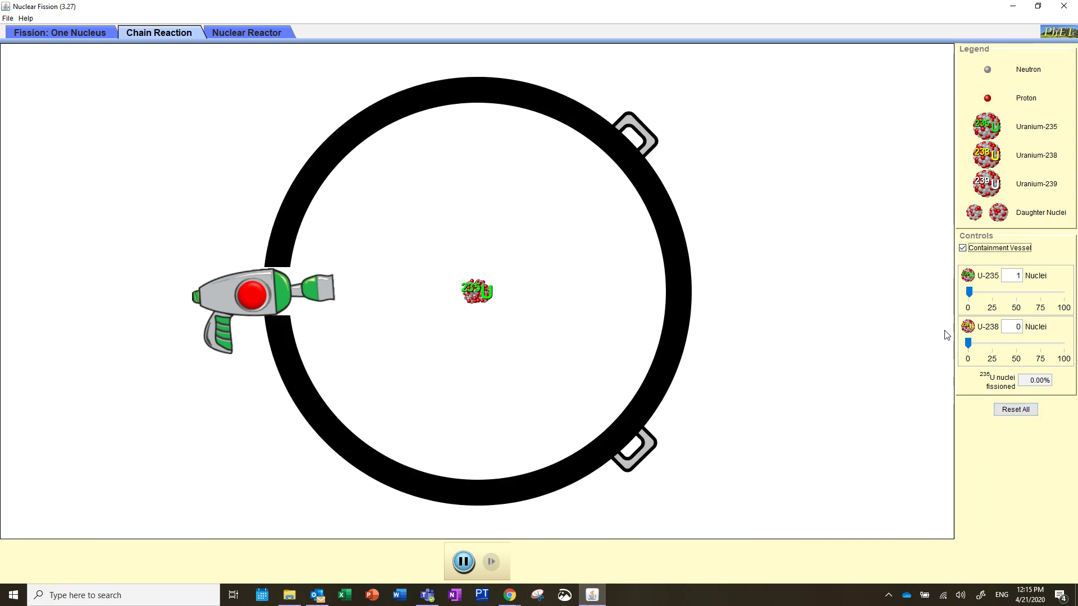
pyautogui.moveTo(969, 291); pyautogui.dragTo(1009, 292)
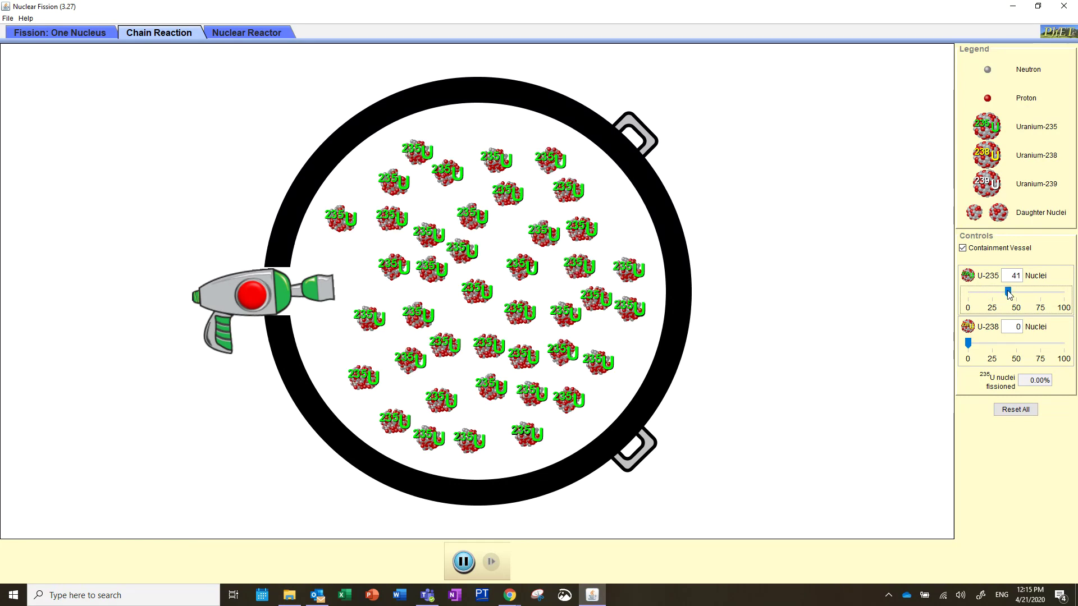
pyautogui.moveTo(968, 341); pyautogui.dragTo(1007, 348)
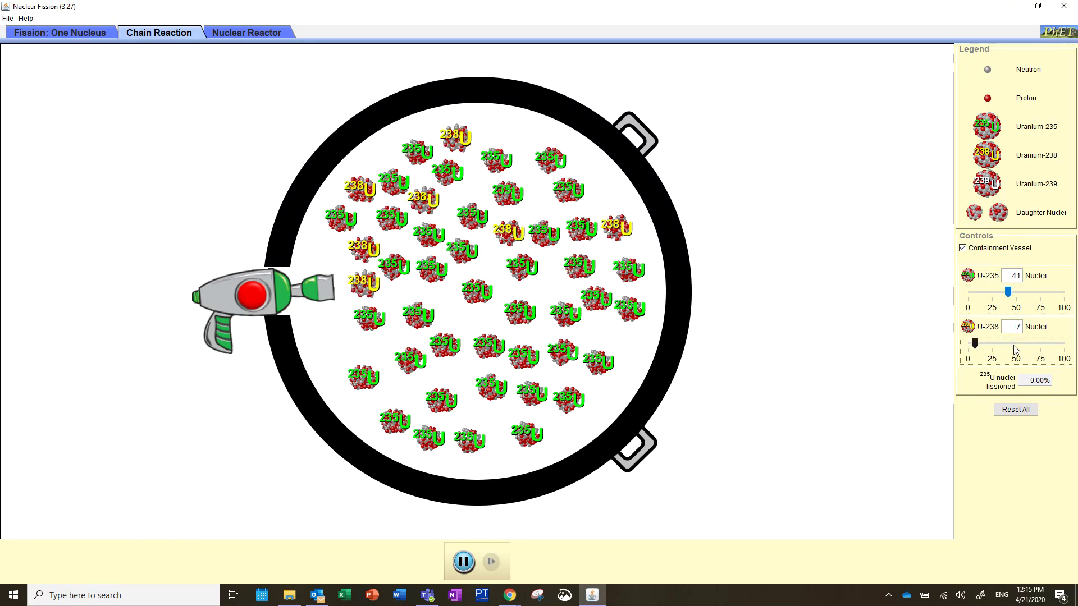
pyautogui.moveTo(316, 287); pyautogui.dragTo(323, 306)
pyautogui.click(252, 303)
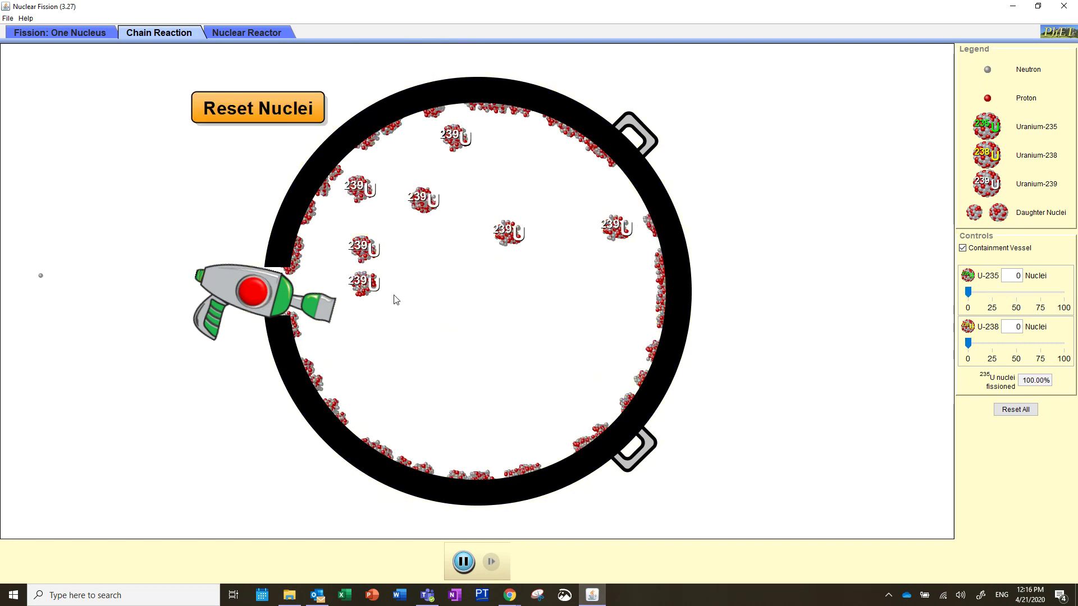
# Step: Enlarge the vessel, rerun with 61 U-235 and 21 U-238 nuclei, then go to Nuclear Reactor
pyautogui.moveTo(656, 408); pyautogui.dragTo(694, 463)
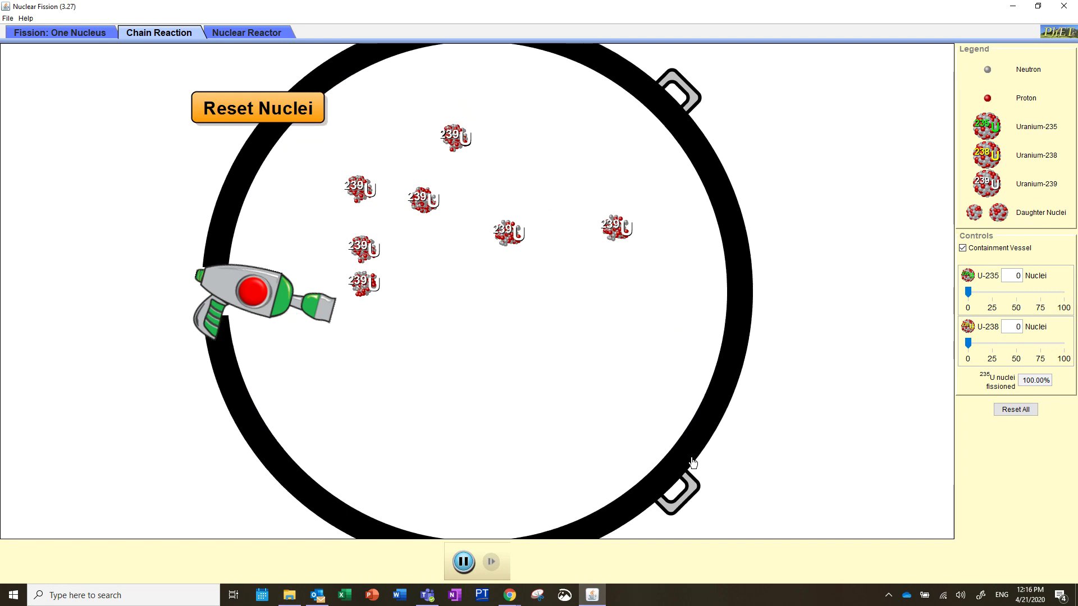
pyautogui.click(287, 120)
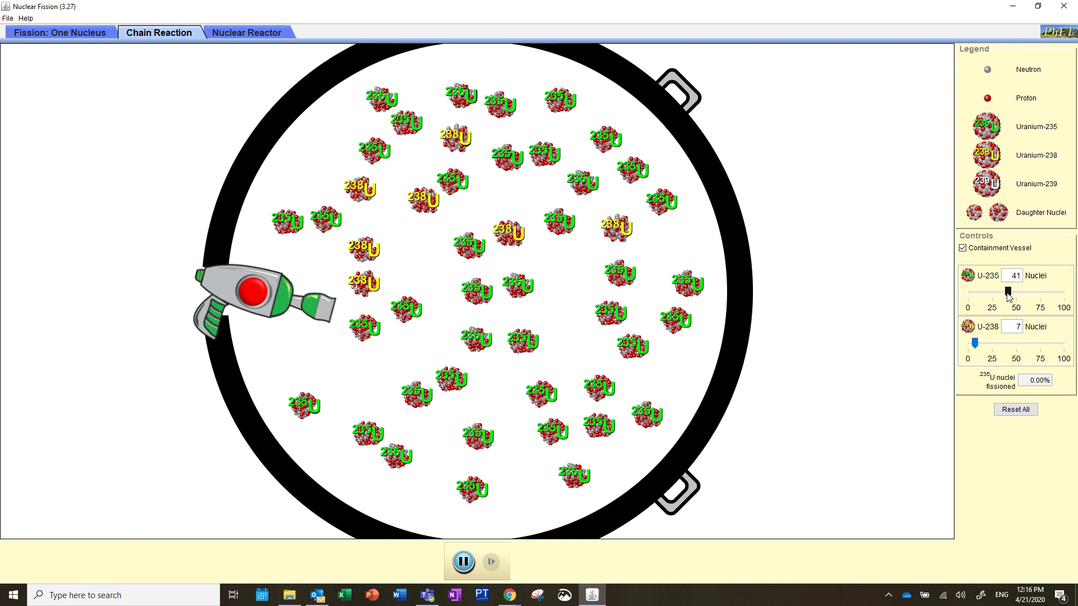
pyautogui.moveTo(1009, 292); pyautogui.dragTo(1042, 292)
pyautogui.moveTo(975, 343); pyautogui.dragTo(1006, 344)
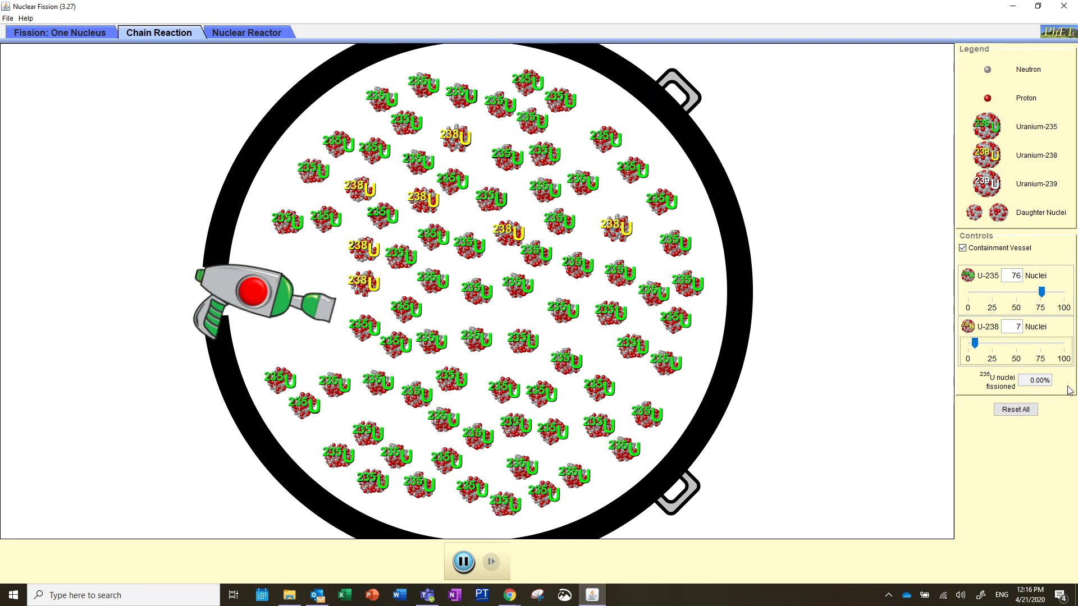
pyautogui.moveTo(1042, 292); pyautogui.dragTo(1027, 292)
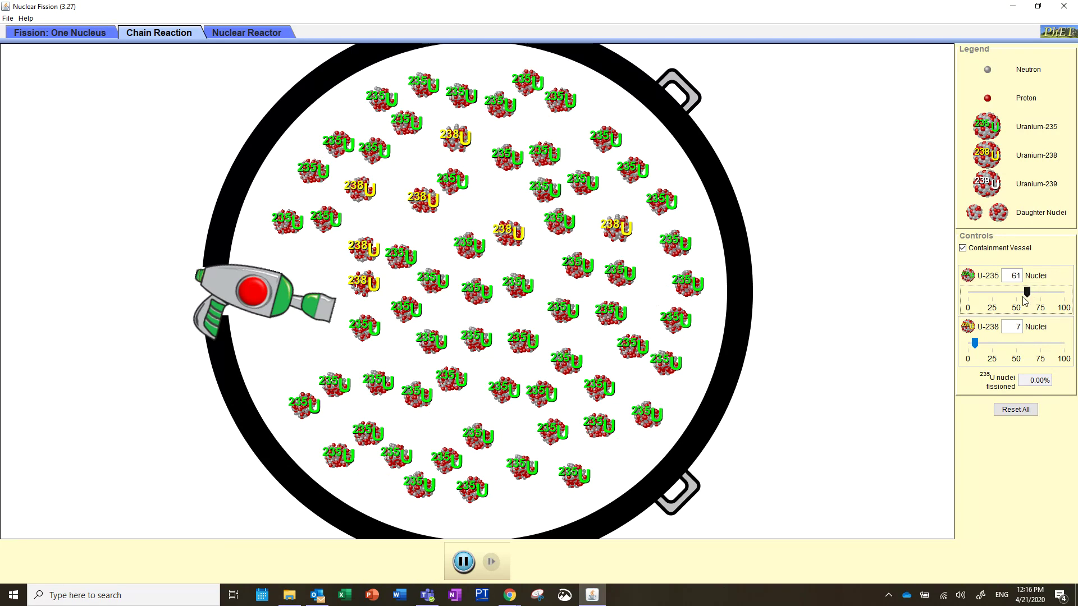
pyautogui.moveTo(975, 343); pyautogui.dragTo(1013, 351)
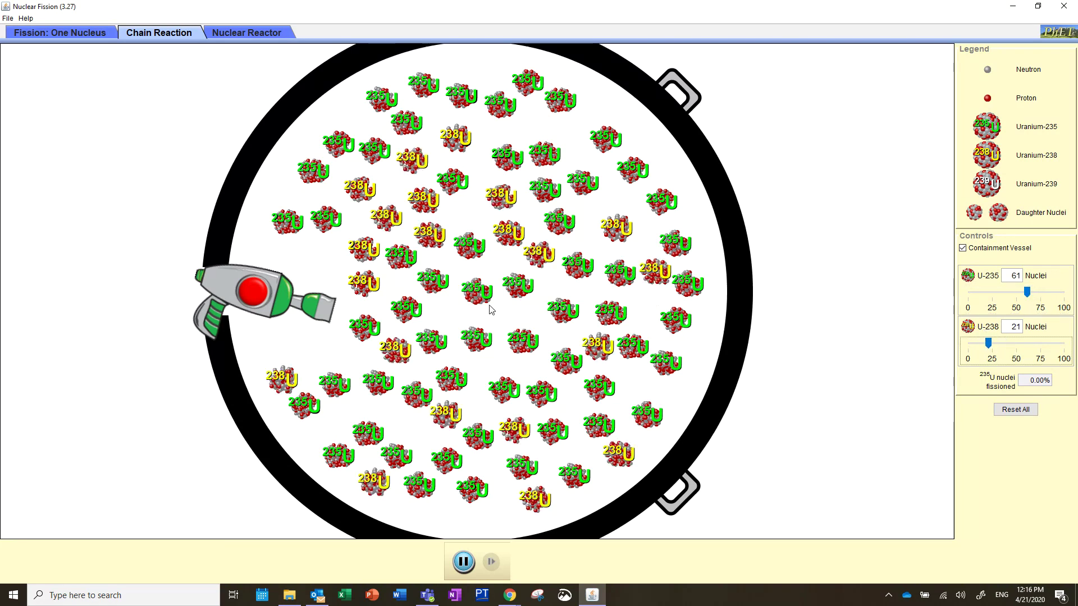
pyautogui.click(283, 305)
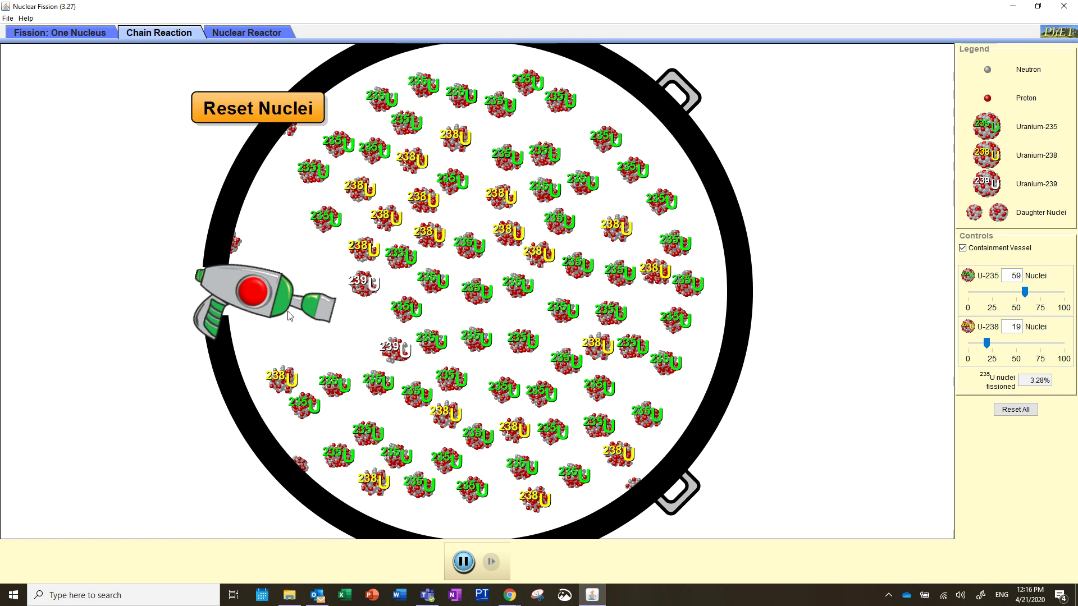
pyautogui.click(240, 34)
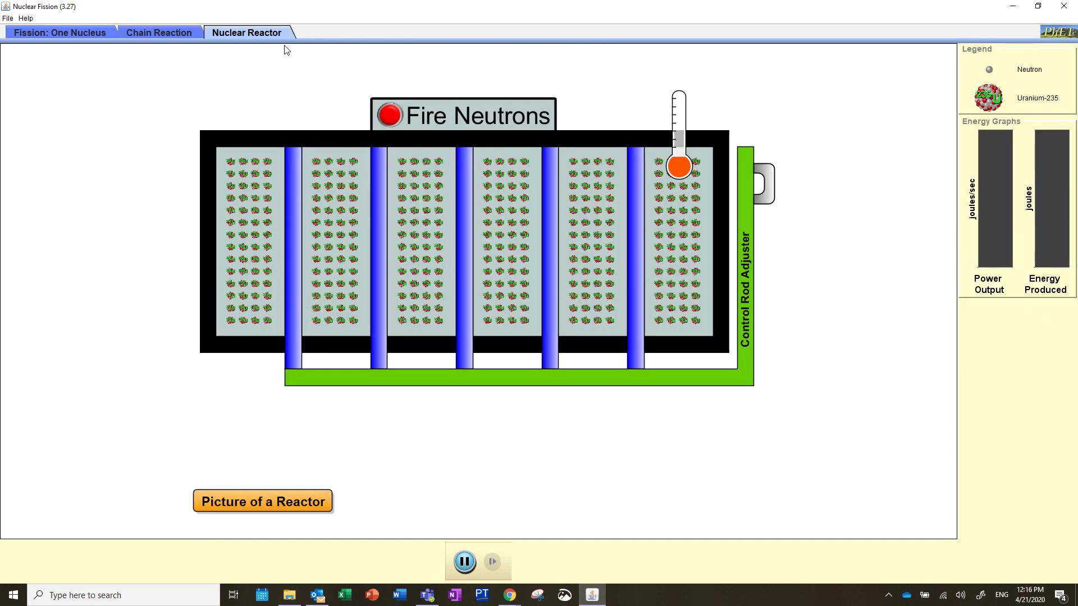
# Step: Fire two neutron bursts into the reactor, then partly withdraw the control rods
pyautogui.click(395, 118)
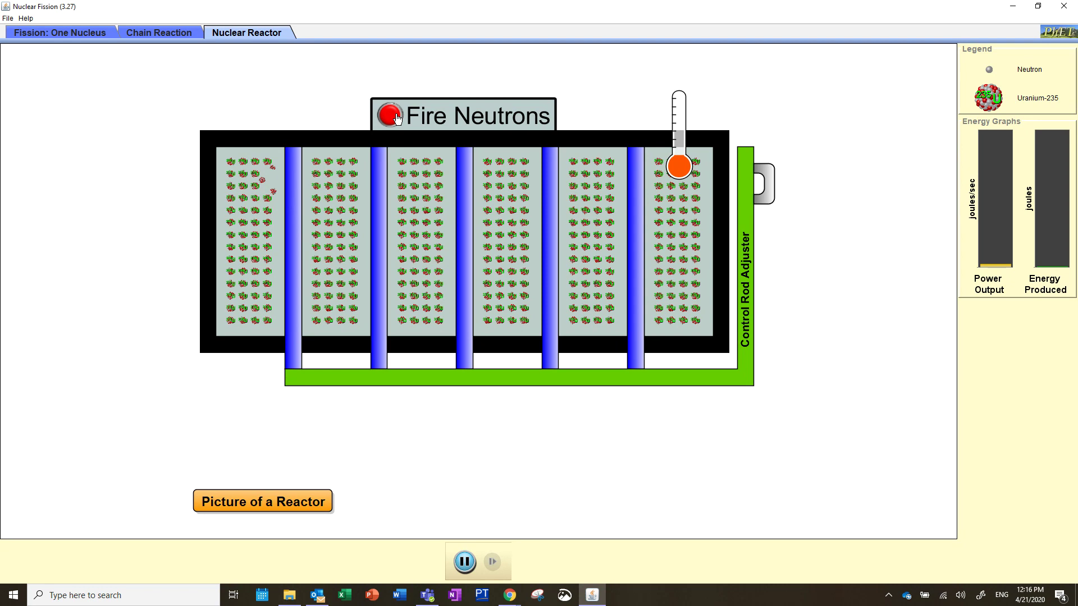
pyautogui.click(397, 118)
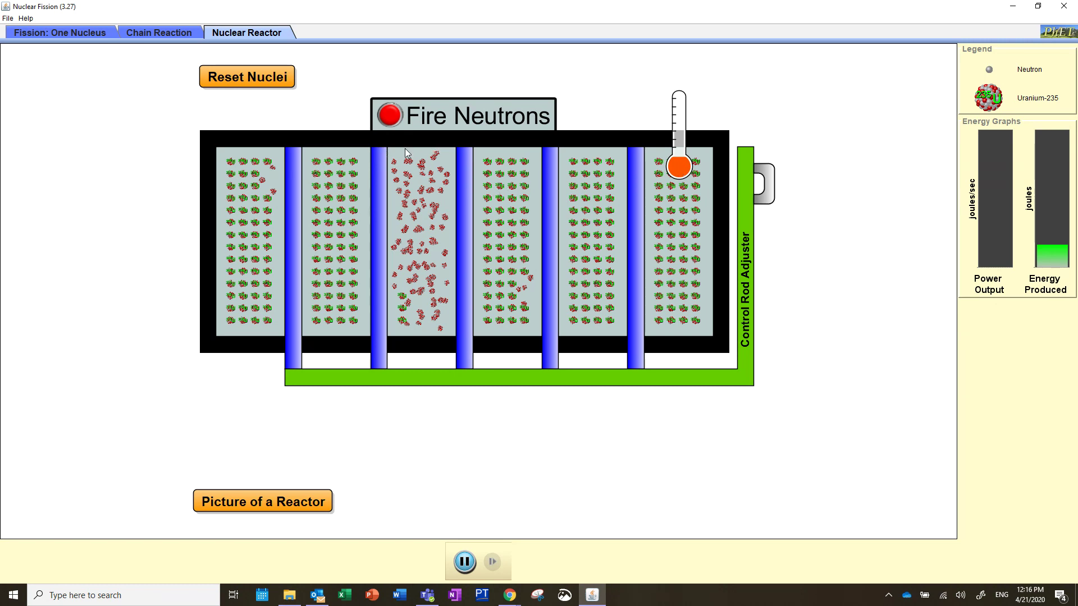
pyautogui.moveTo(746, 209); pyautogui.dragTo(746, 283)
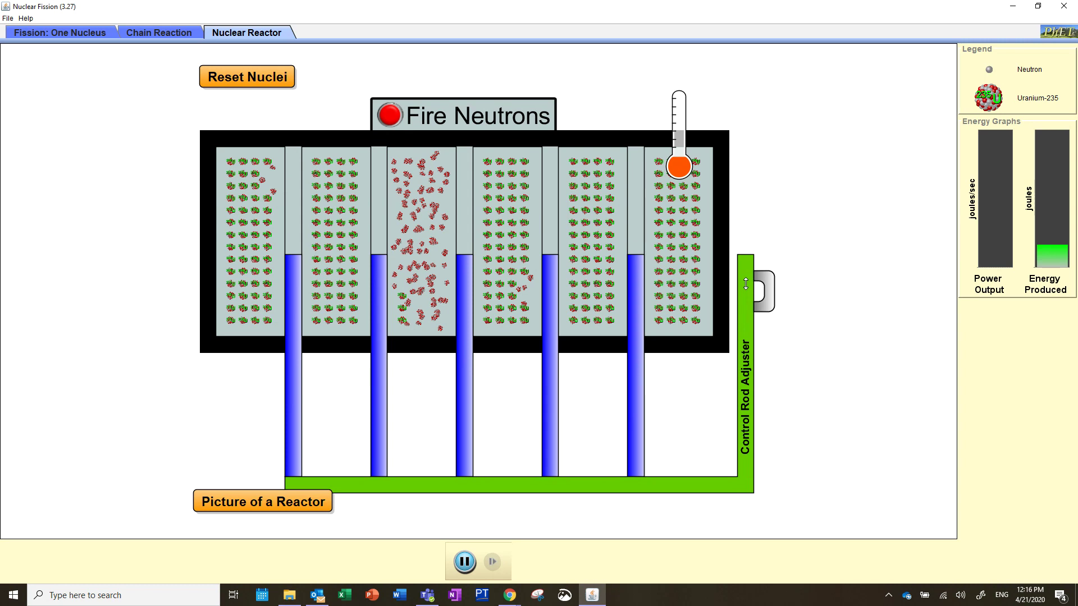
# Step: Restore the reactor's nuclei and withdraw the control rods further from the cores
pyautogui.click(255, 81)
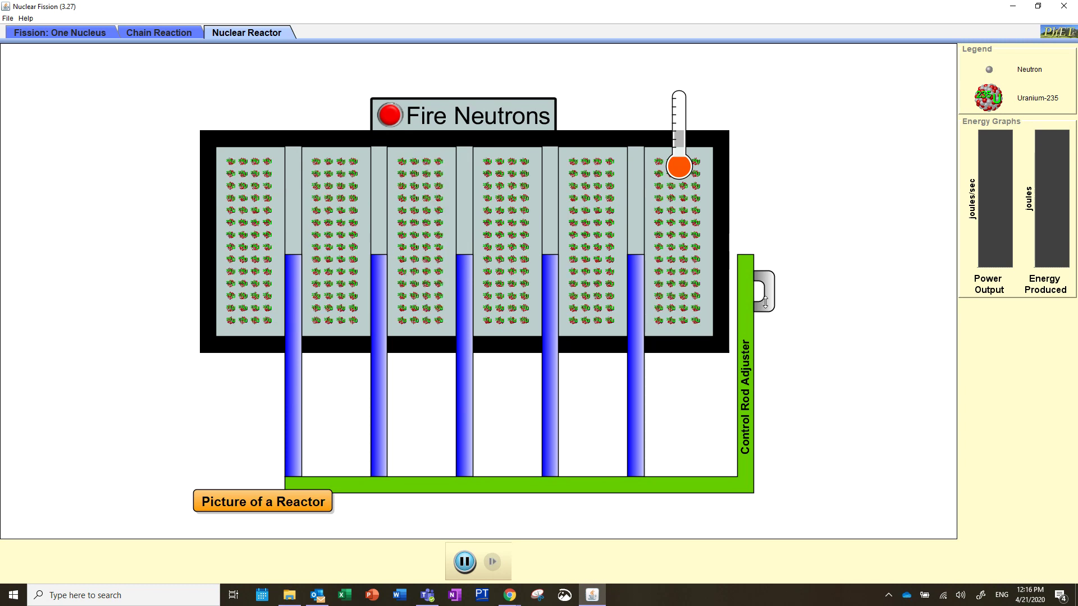
pyautogui.moveTo(765, 304); pyautogui.dragTo(765, 330)
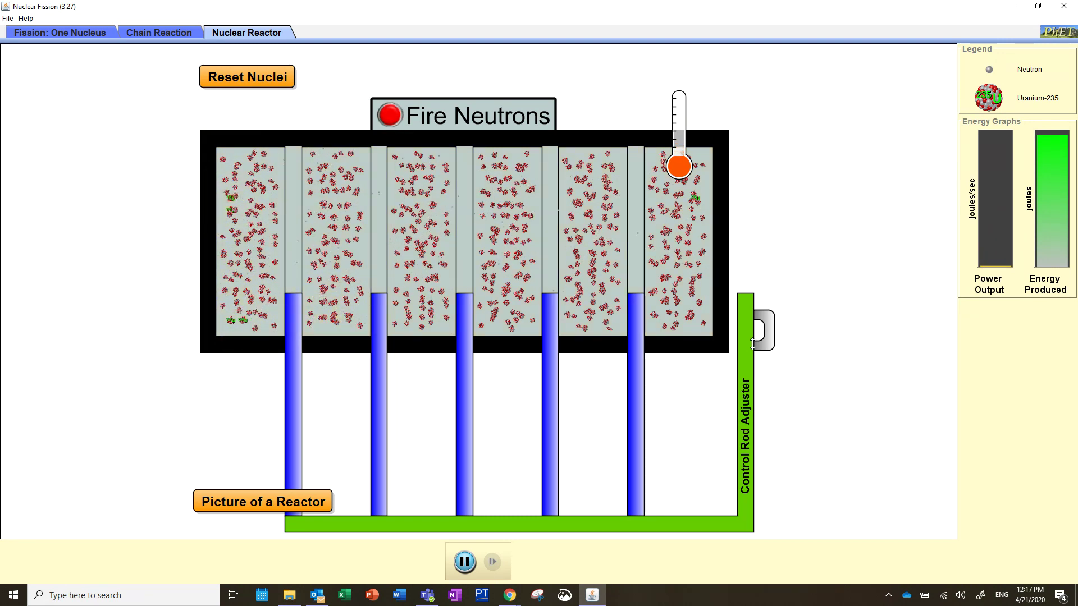
# Step: Reset the nuclei, fully insert the rods, fire two neutron bursts, then withdraw the rods
pyautogui.click(236, 78)
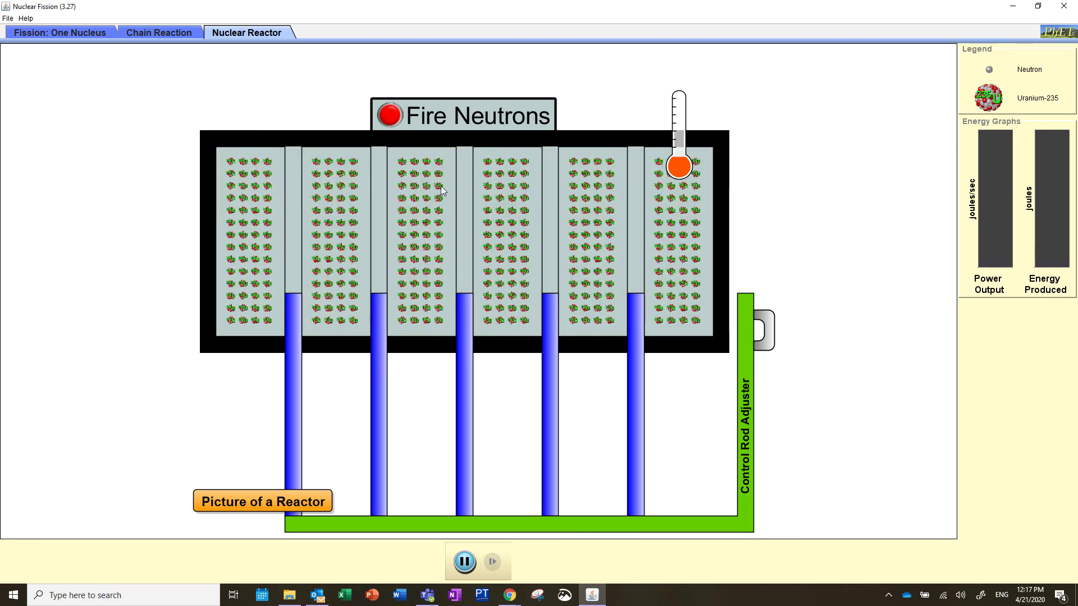
pyautogui.moveTo(753, 360); pyautogui.dragTo(769, 183)
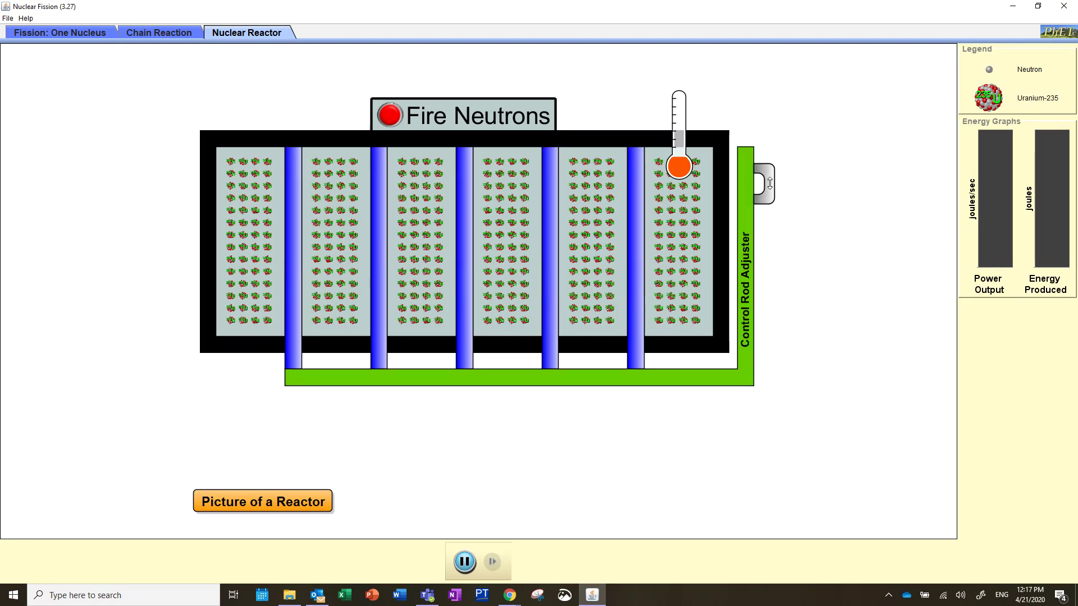
pyautogui.click(386, 114)
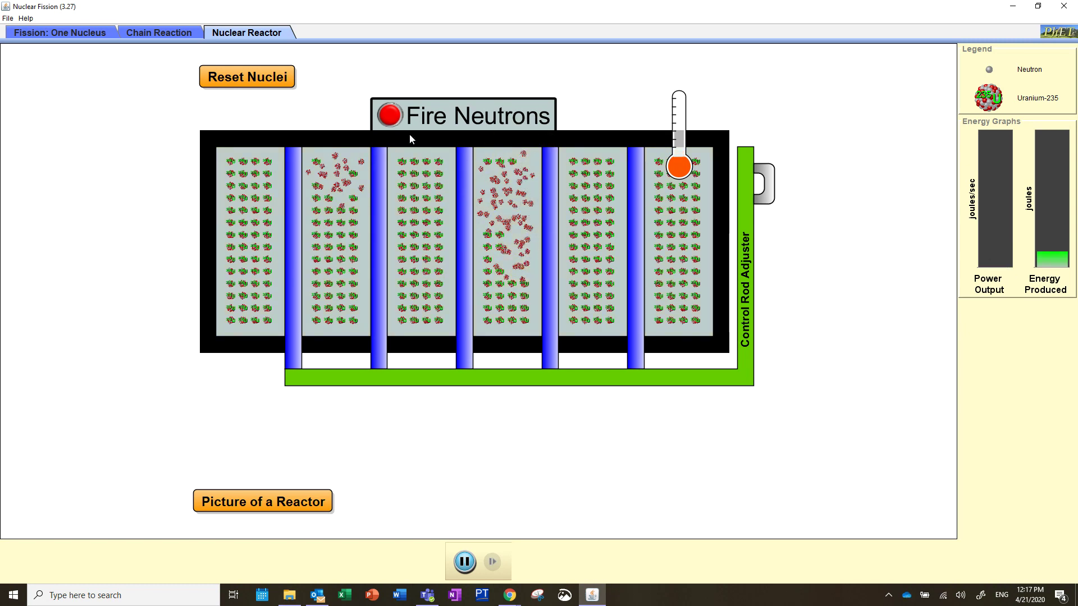
pyautogui.click(392, 121)
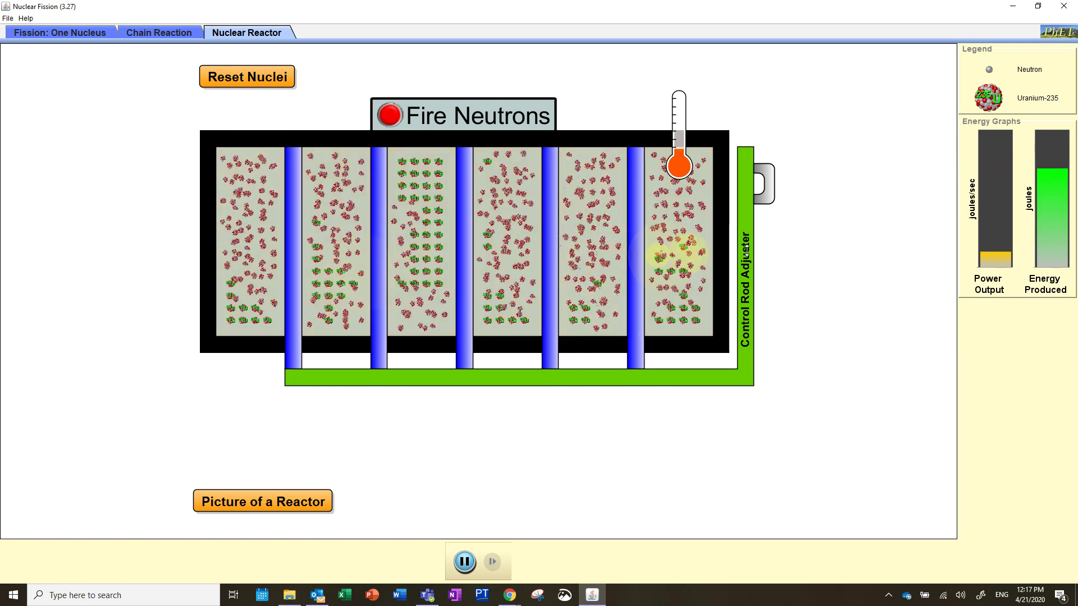
pyautogui.moveTo(744, 246); pyautogui.dragTo(744, 435)
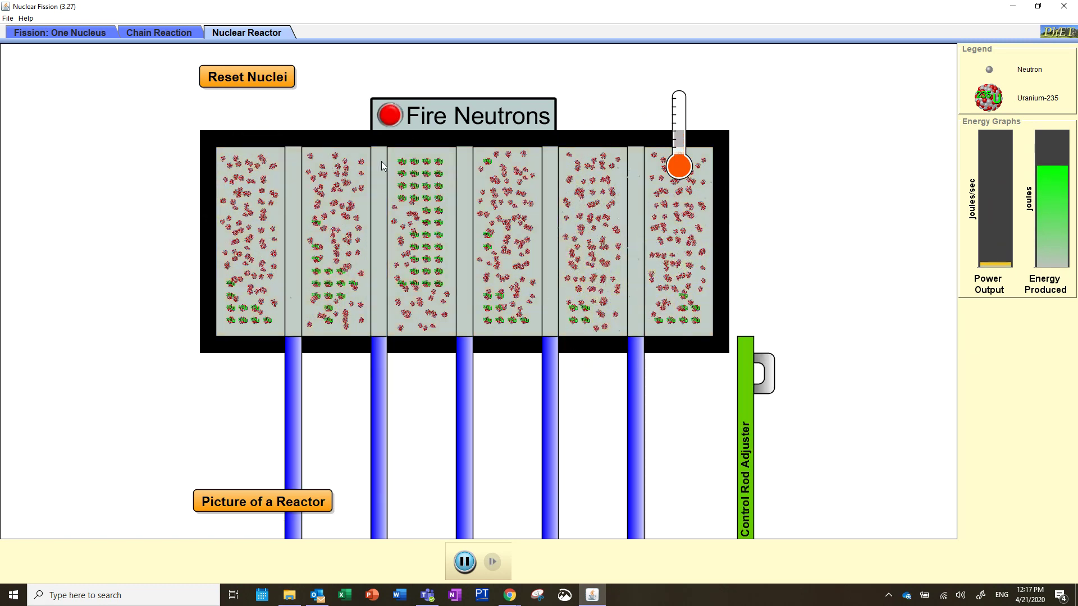
# Step: Fire neutrons, reset the nuclei, fire a fresh run, then push the control rods back in
pyautogui.click(389, 118)
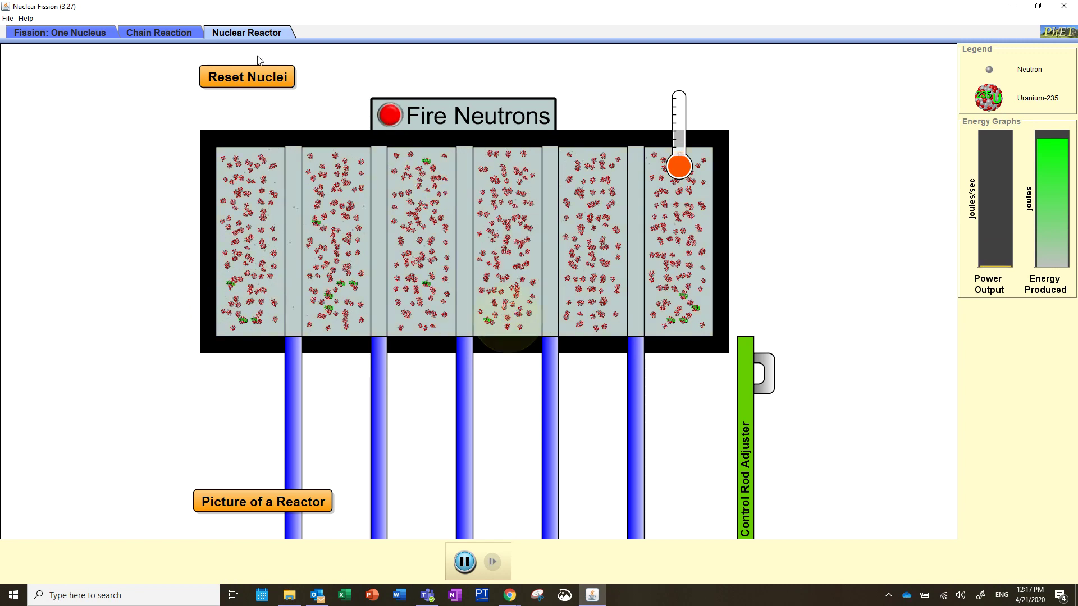
pyautogui.click(258, 76)
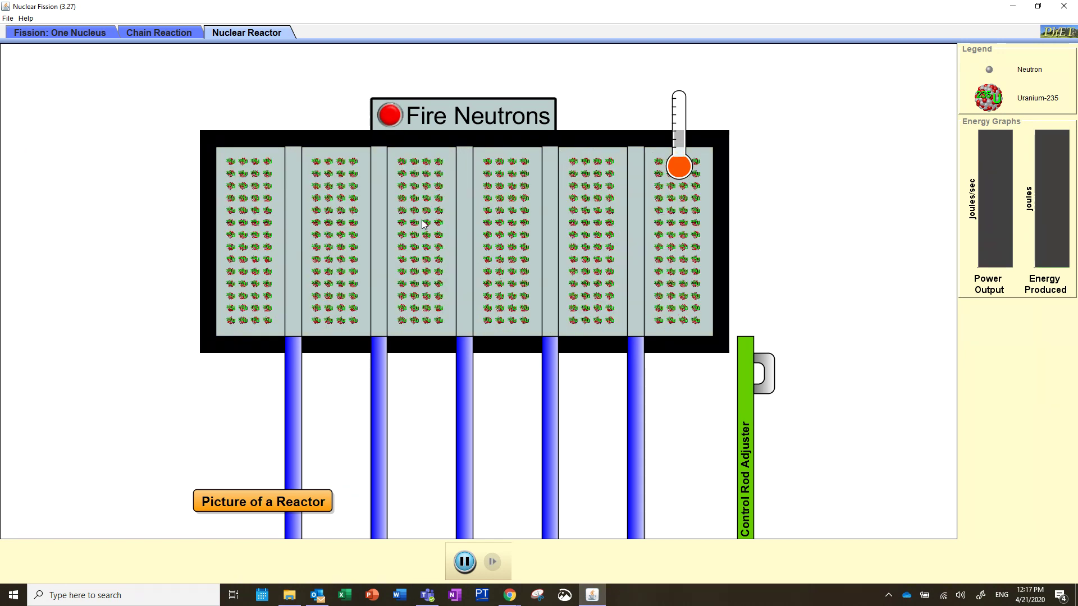
pyautogui.click(392, 121)
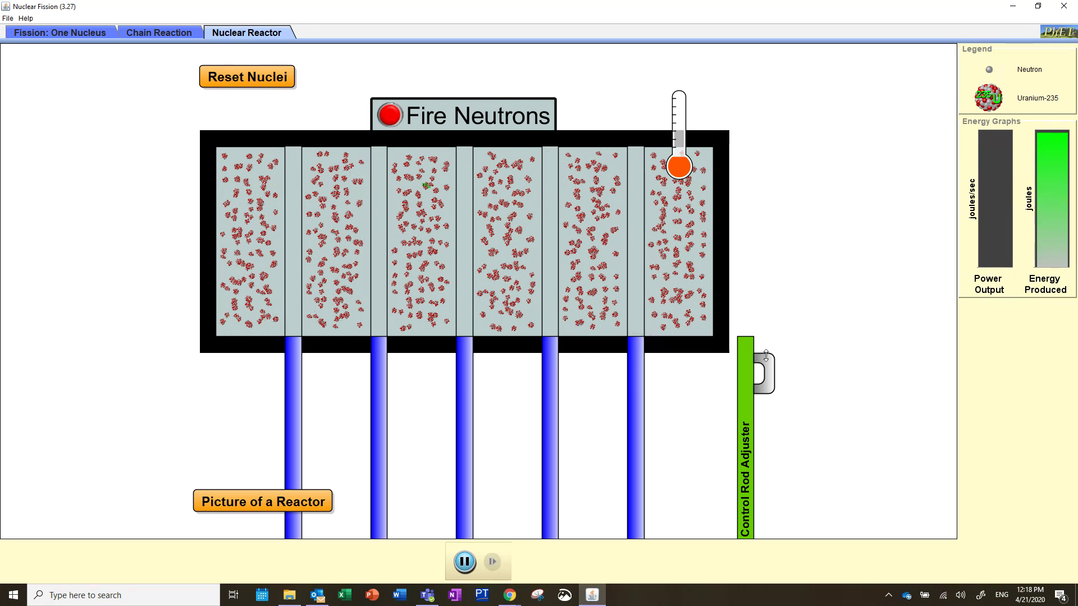
pyautogui.moveTo(769, 355); pyautogui.dragTo(763, 171)
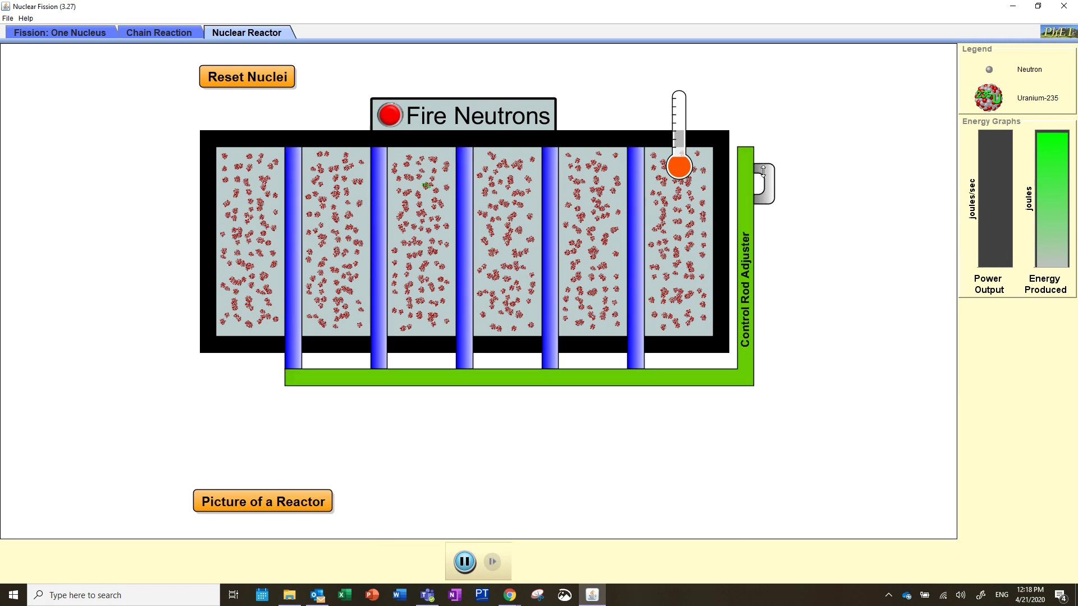